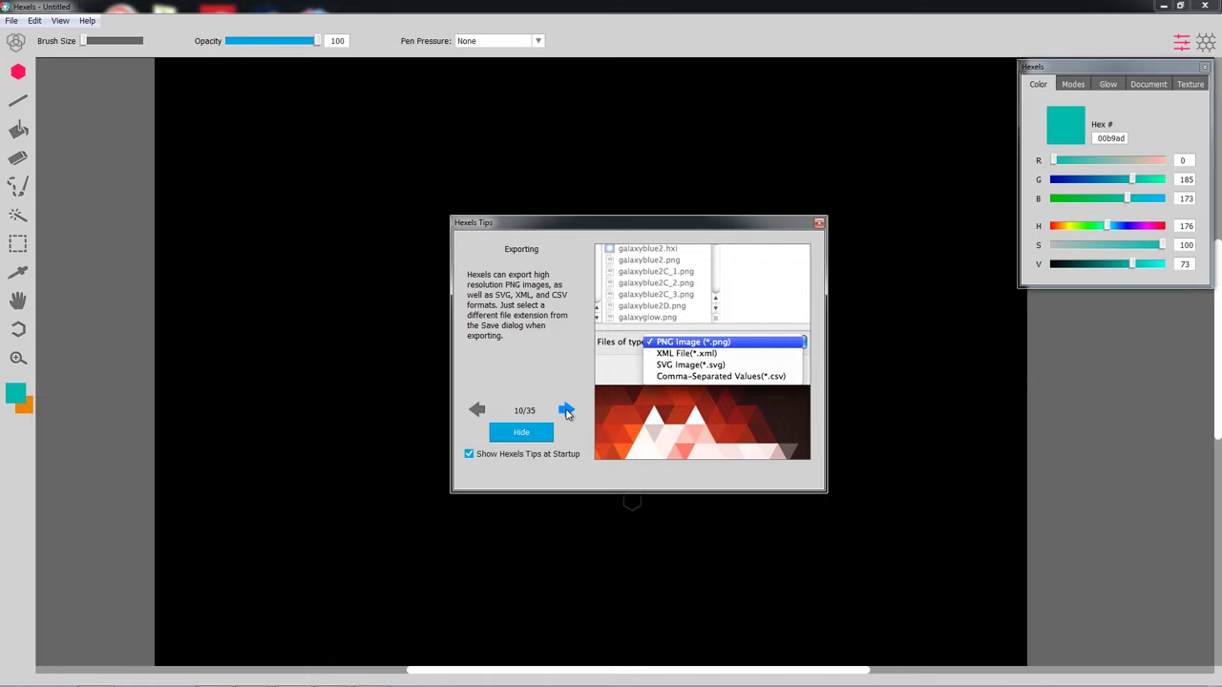
# Browse several of the startup tips, including the color swap tip, and hide the tips window.
pyautogui.click(567, 411)
pyautogui.click(567, 411)
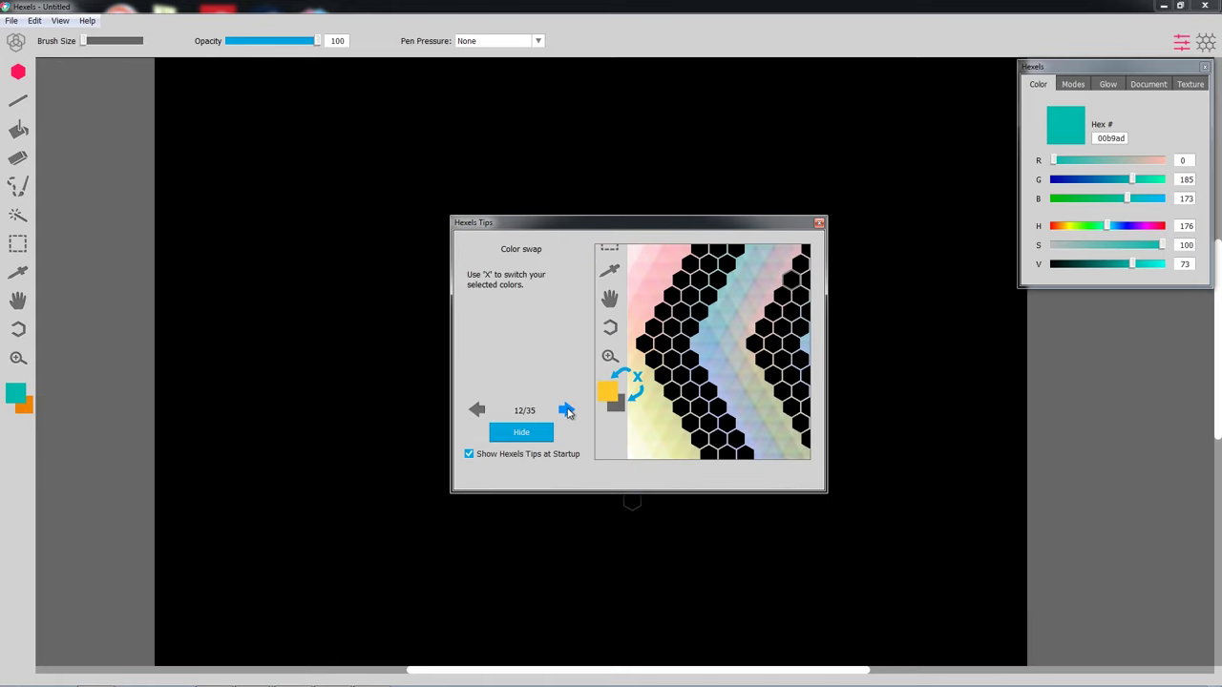
pyautogui.click(567, 412)
pyautogui.click(567, 412)
pyautogui.click(521, 433)
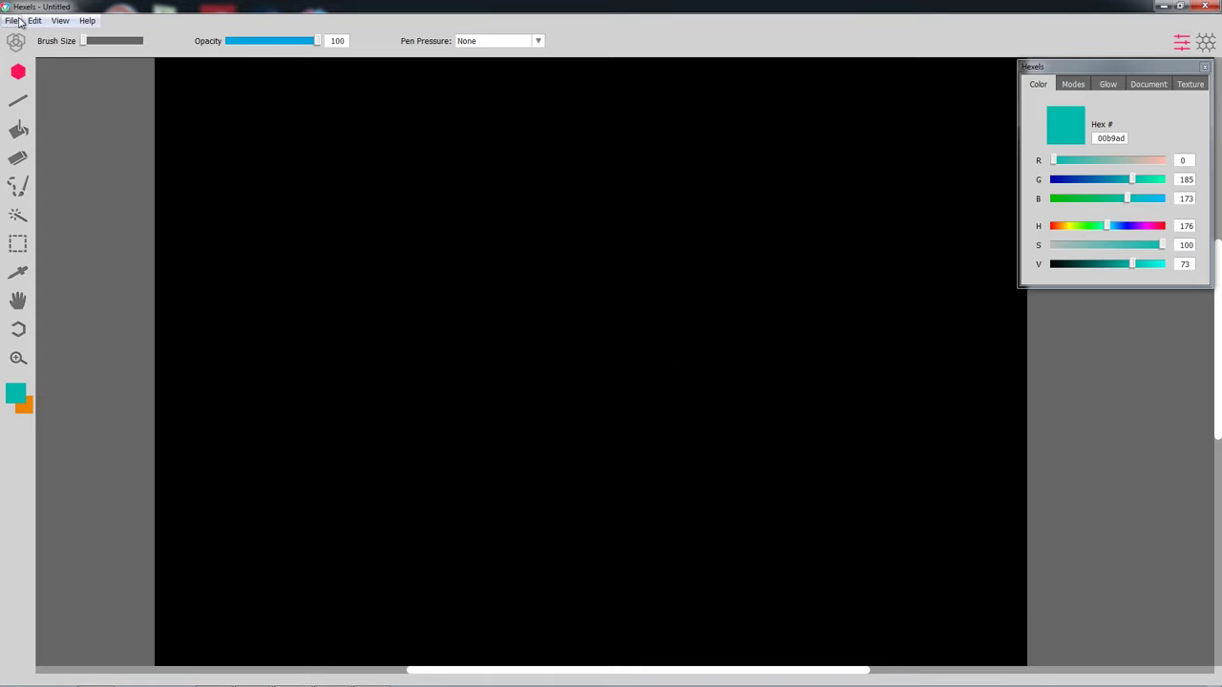
# Open the campfire picture from the example files.
pyautogui.click(11, 20)
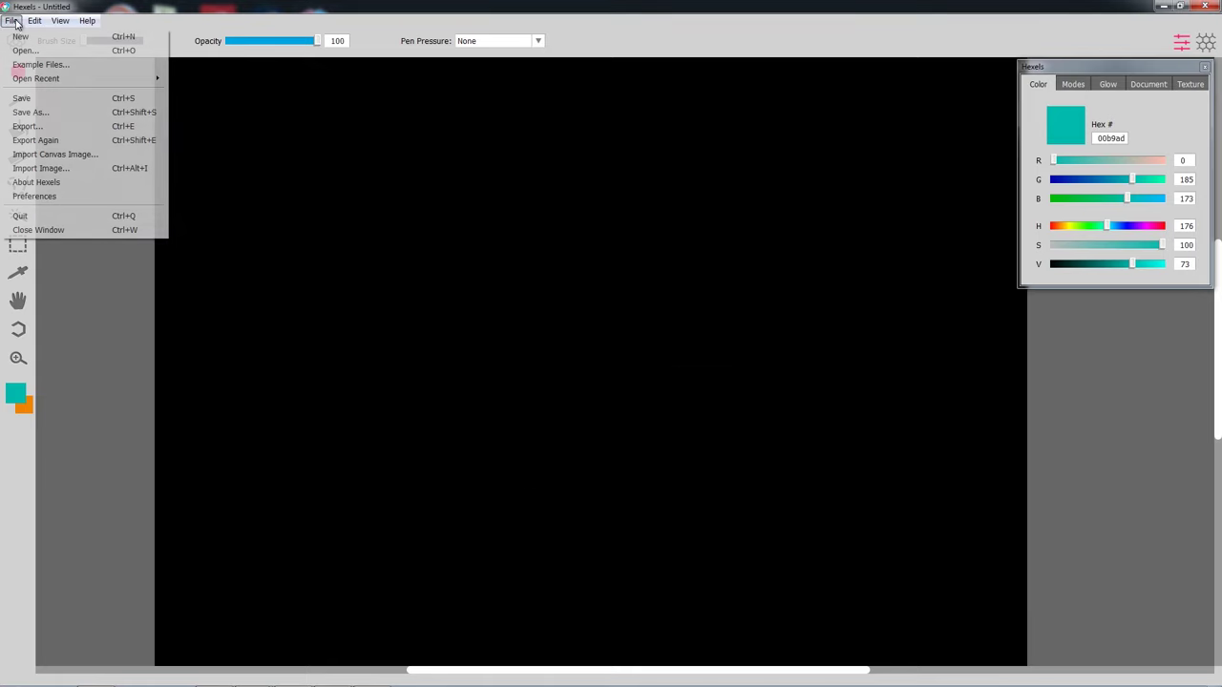
pyautogui.click(43, 64)
pyautogui.moveTo(701, 250); pyautogui.dragTo(673, 405)
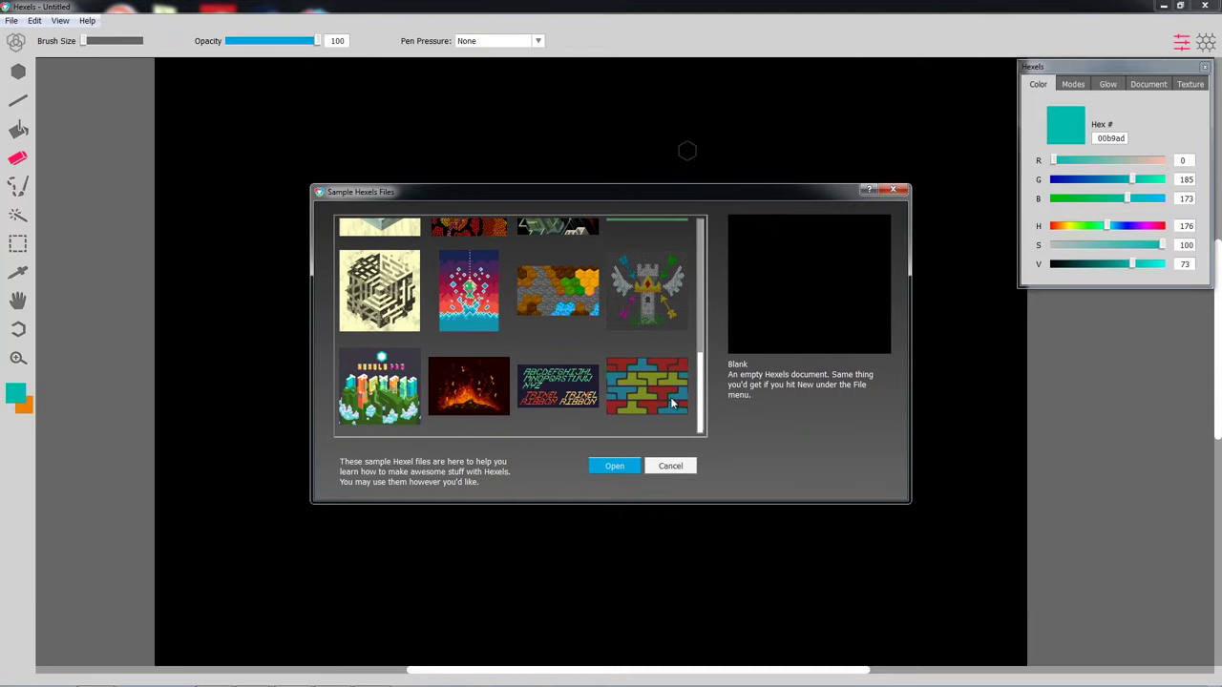
pyautogui.doubleClick(459, 386)
# Swap the foreground colour, sample the orange of a spark beside the flames, and undo a trial stroke painted with it.
pyautogui.press('x')
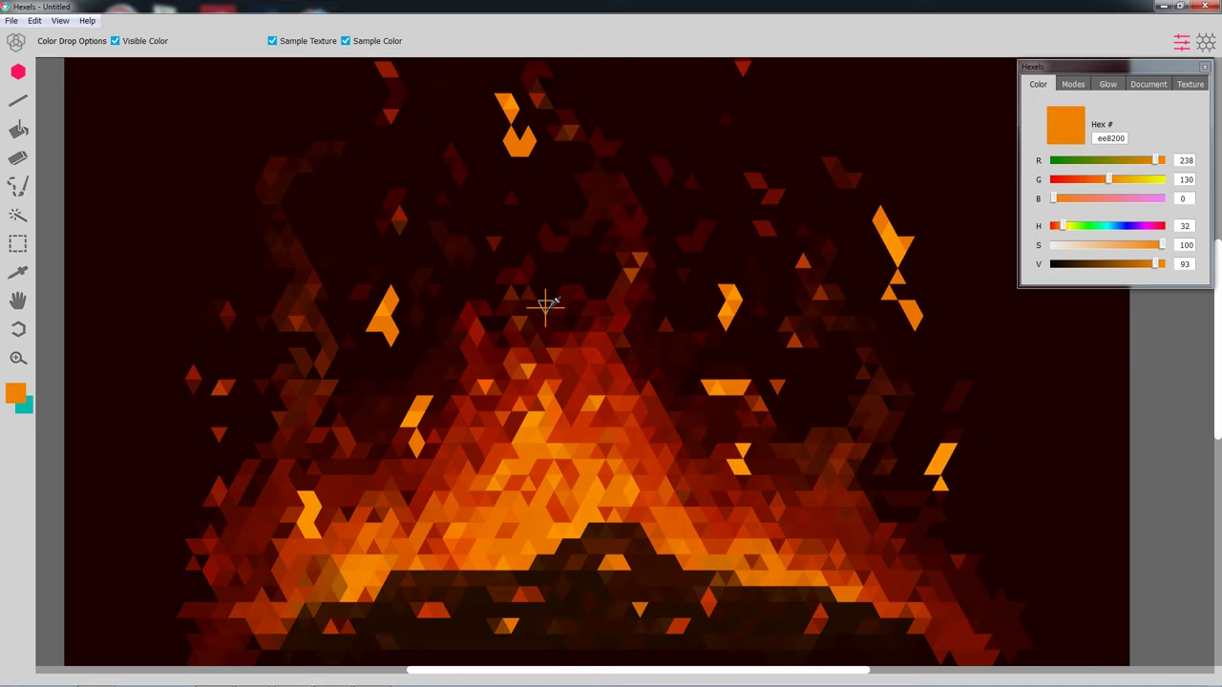
pyautogui.keyDown('alt'); pyautogui.click(390, 291); pyautogui.keyUp('alt')
pyautogui.moveTo(449, 294); pyautogui.dragTo(448, 170)
pyautogui.hotkey('ctrl', 'z')
# Set the brush's pen pressure to Opacity and paint orange, mostly vertical strokes across the sparks and flames.
pyautogui.click(496, 41)
pyautogui.click(478, 75)
pyautogui.moveTo(416, 338); pyautogui.dragTo(407, 90)
pyautogui.moveTo(423, 338); pyautogui.dragTo(430, 100)
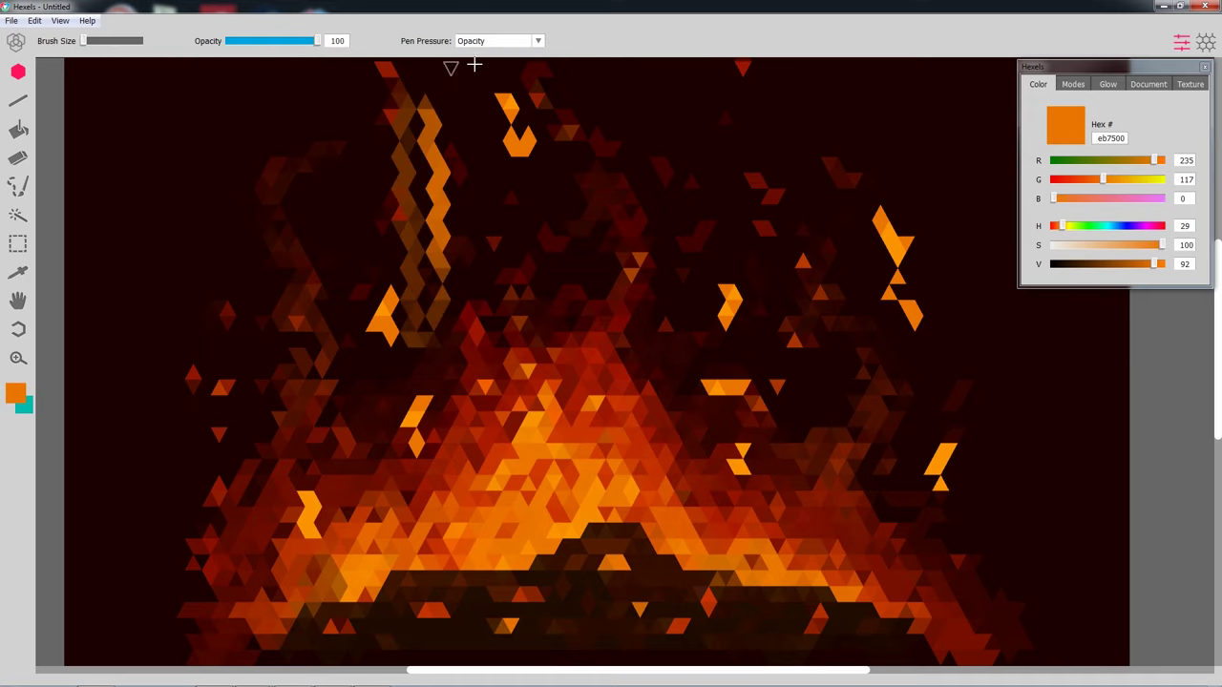
pyautogui.moveTo(670, 288); pyautogui.dragTo(673, 306)
pyautogui.moveTo(644, 401); pyautogui.dragTo(592, 172)
pyautogui.moveTo(539, 343); pyautogui.dragTo(544, 86)
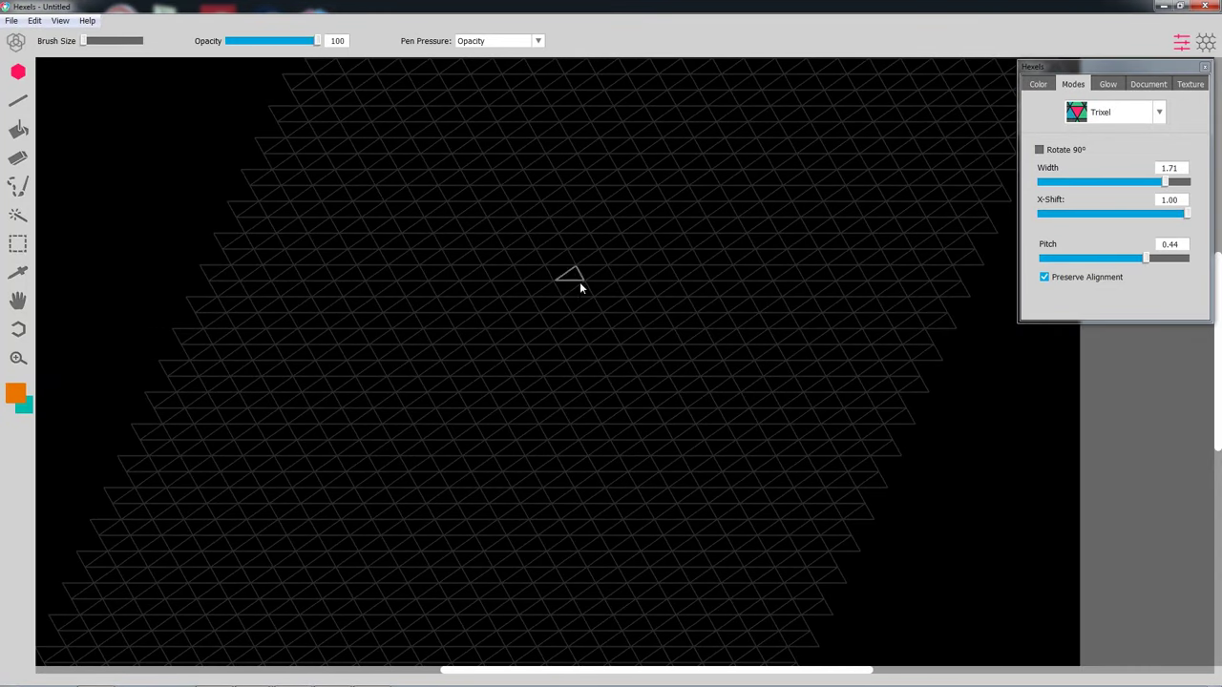
# Paint a diagonal orange zigzag on the black trixel canvas and surround it with teal.
pyautogui.moveTo(578, 285); pyautogui.dragTo(534, 355)
pyautogui.press('x')
pyautogui.moveTo(630, 160)
pyautogui.mouseDown()
pyautogui.moveTo(516, 344)
pyautogui.moveTo(594, 328)
pyautogui.moveTo(655, 210)
pyautogui.moveTo(662, 163)
pyautogui.moveTo(685, 166)
pyautogui.mouseUp()
# Erase stray trixels at the teal shape's upper end and paint teal tips at both its ends.
pyautogui.press('e')
pyautogui.click(622, 160)
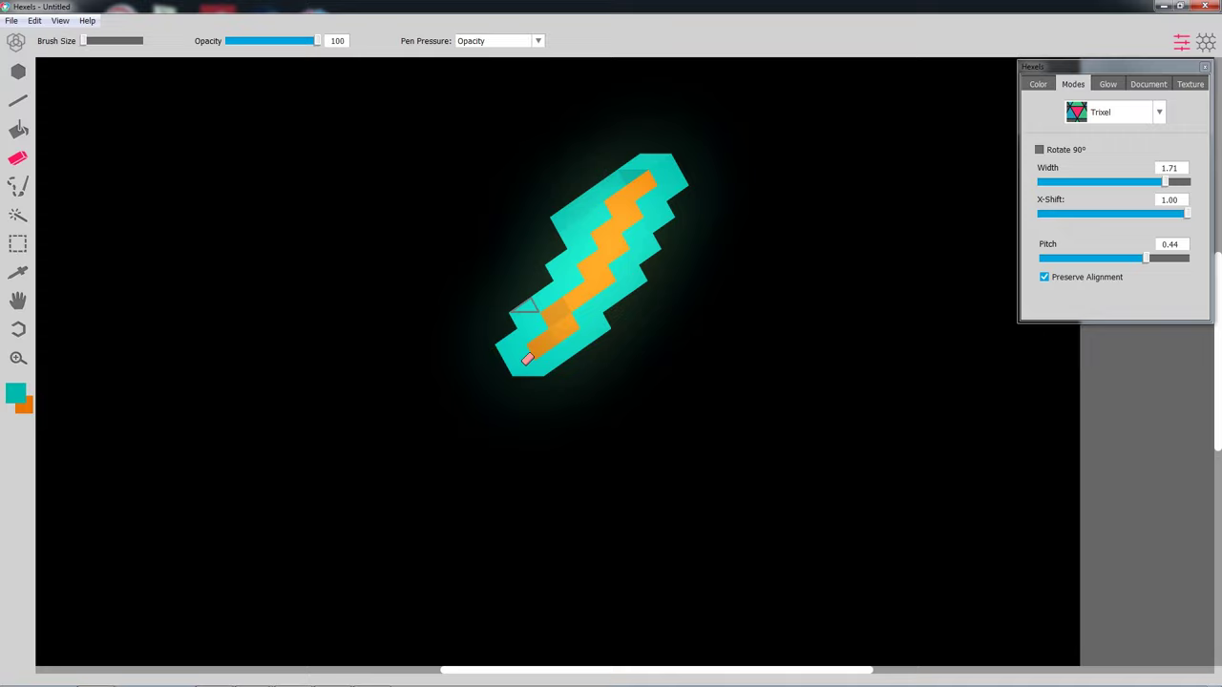
pyautogui.press('b')
pyautogui.click(526, 382)
pyautogui.click(656, 148)
# Set the trixel width to 1.68 and the pitch to 0.00.
pyautogui.moveTo(1163, 181)
pyautogui.mouseDown()
pyautogui.moveTo(1077, 179)
pyautogui.moveTo(1163, 182)
pyautogui.mouseUp()
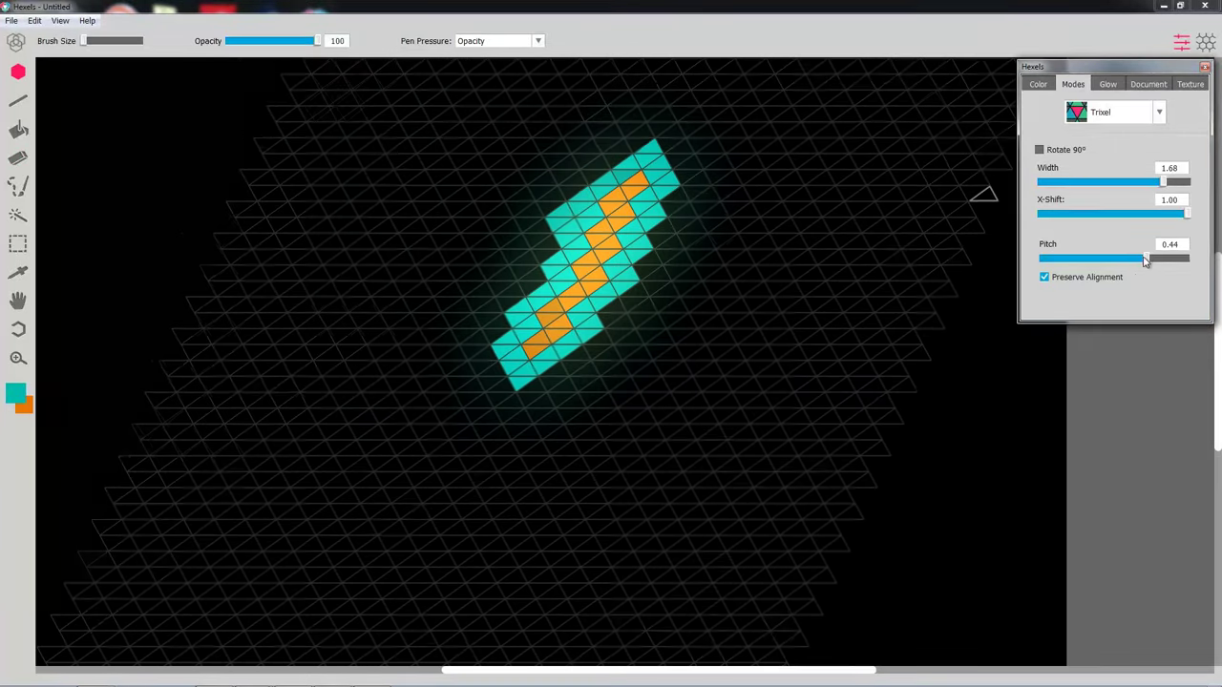
pyautogui.moveTo(1145, 259); pyautogui.dragTo(1112, 259)
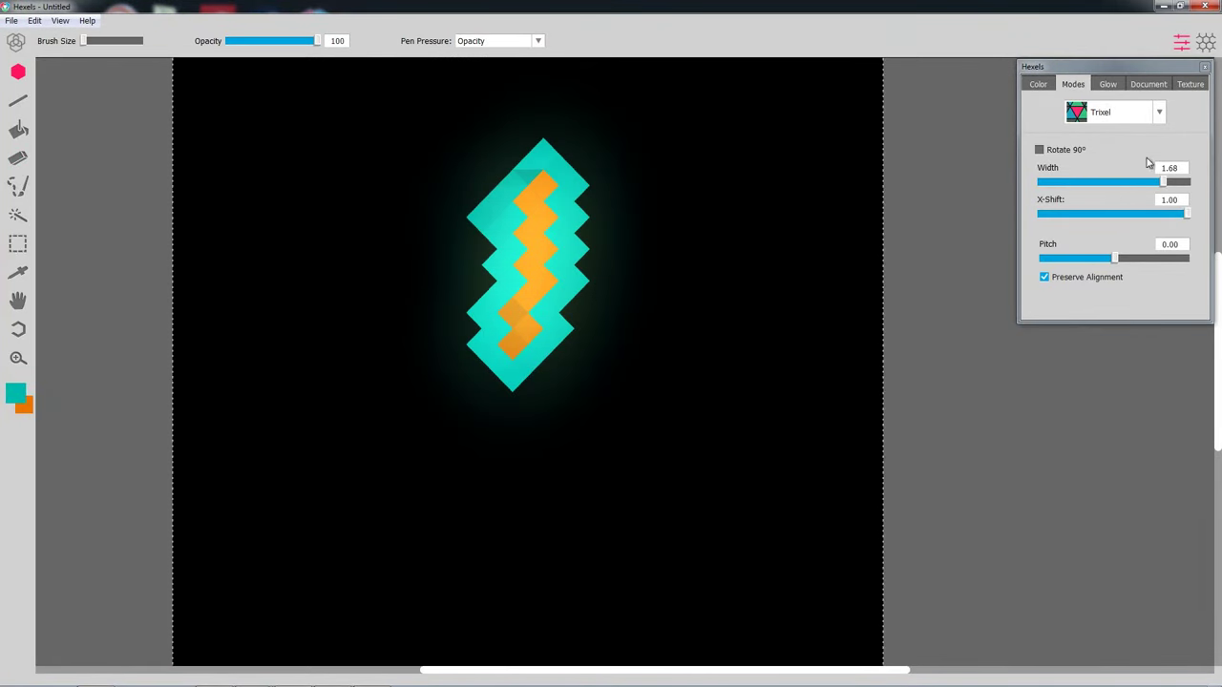
# Preview the drawing in the Cubes, Bevel and Starburst modes.
pyautogui.click(1147, 113)
pyautogui.click(1117, 174)
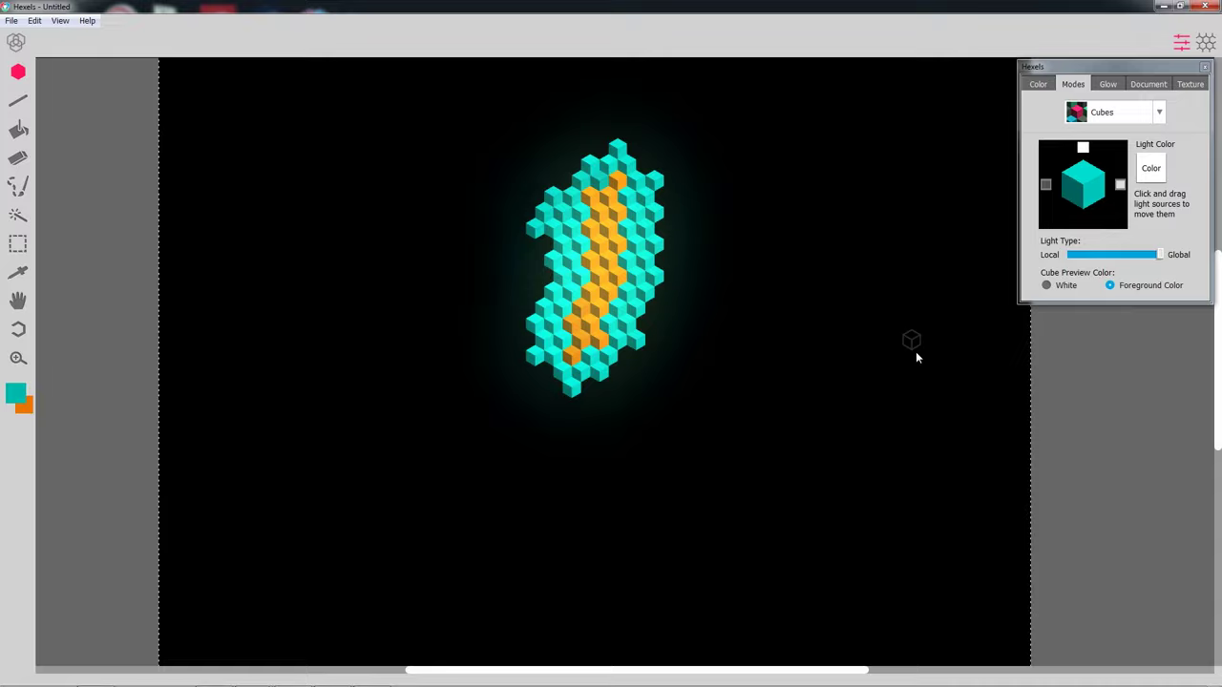
pyautogui.click(1147, 113)
pyautogui.click(1127, 210)
pyautogui.click(1147, 113)
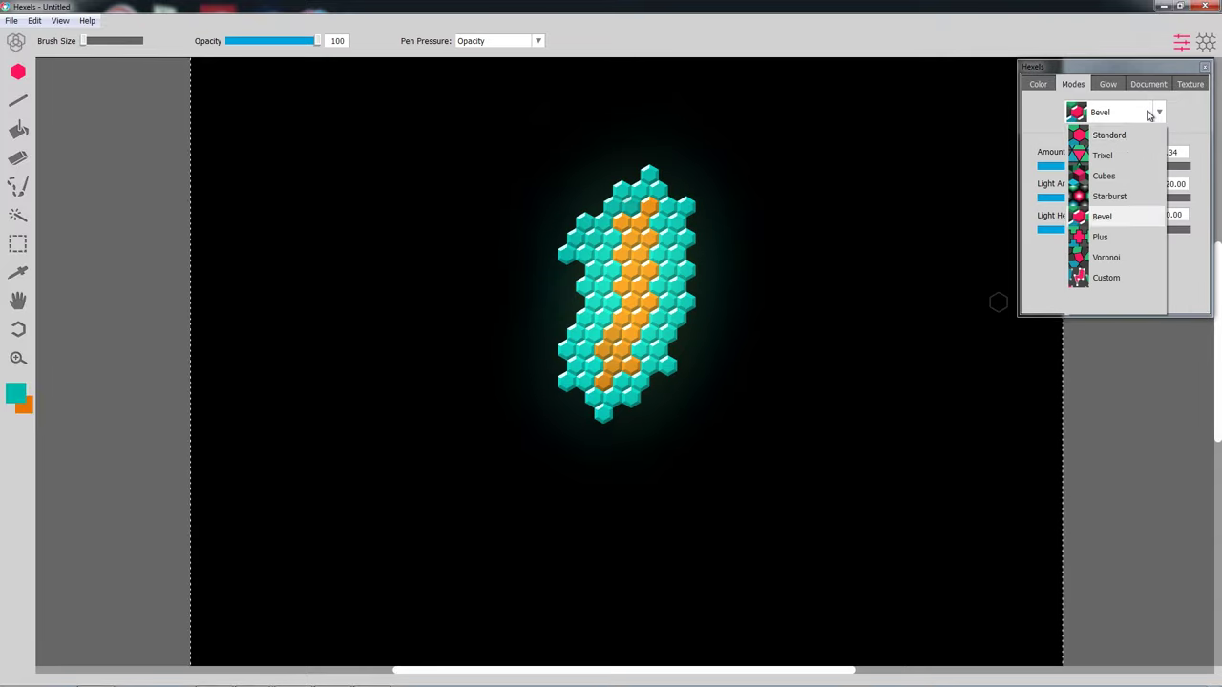
pyautogui.click(1110, 195)
# Switch the drawing mode to Voronoi and from there to Custom.
pyautogui.click(1159, 113)
pyautogui.click(1107, 257)
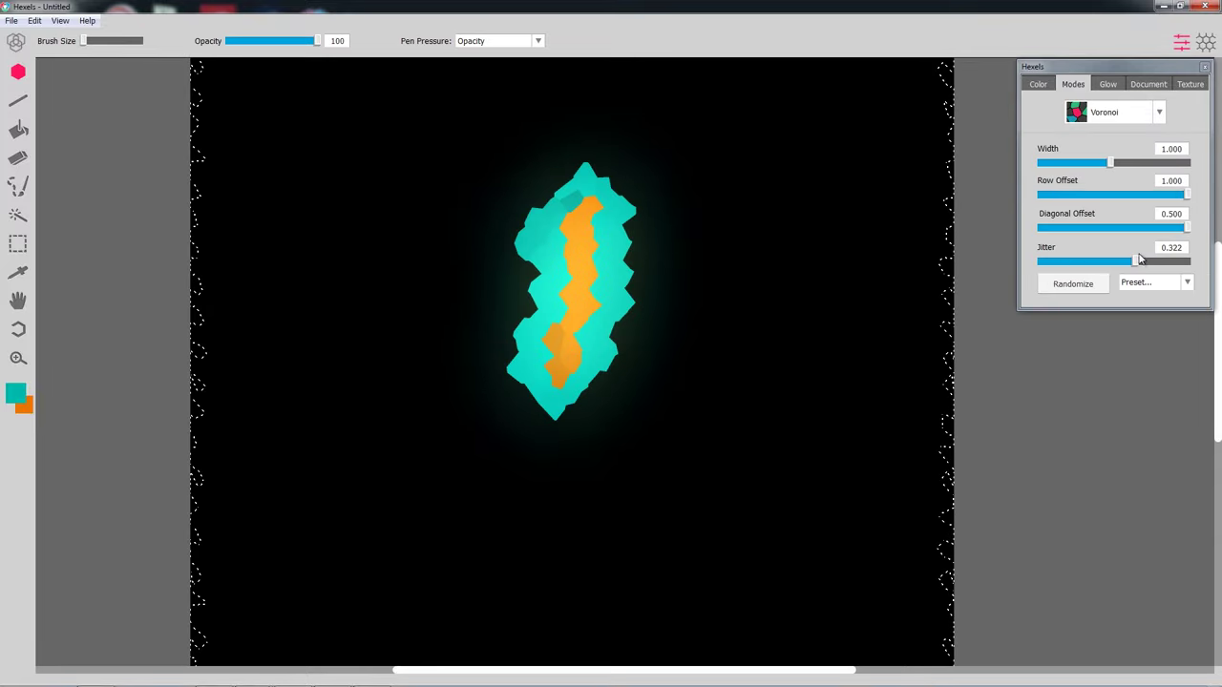
pyautogui.click(1121, 113)
pyautogui.click(1105, 276)
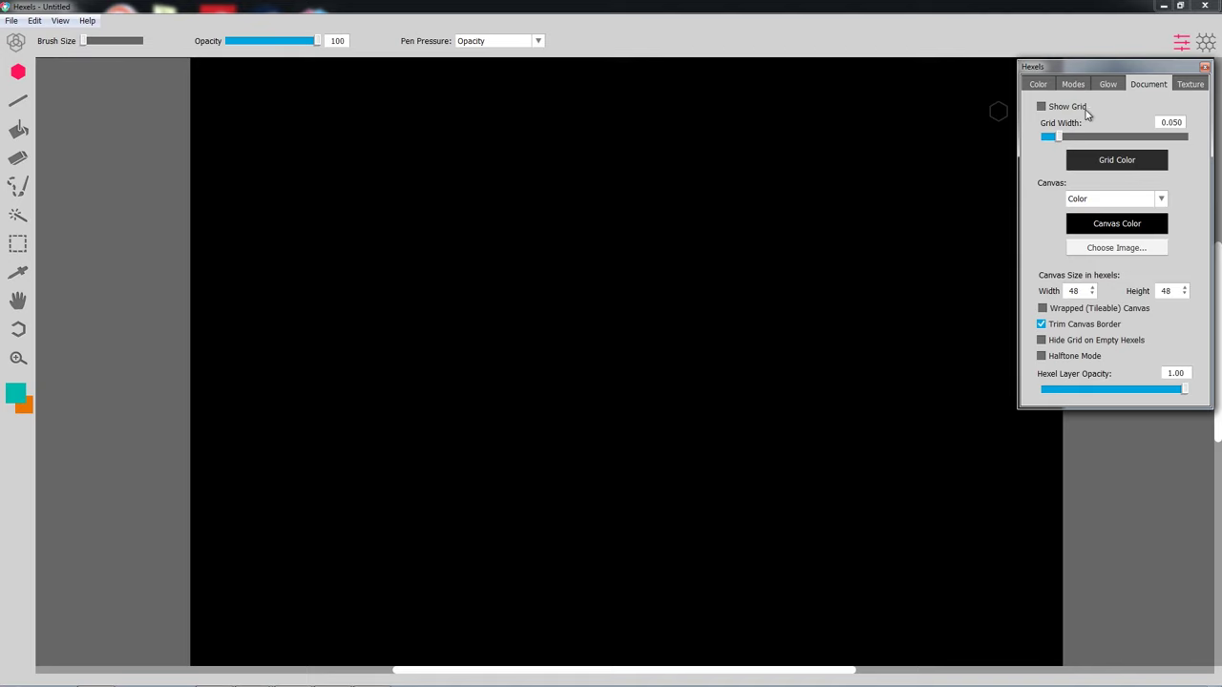
# Show the hexel grid and set its colour to light cyan after trying turquoise and green shades.
pyautogui.click(1066, 107)
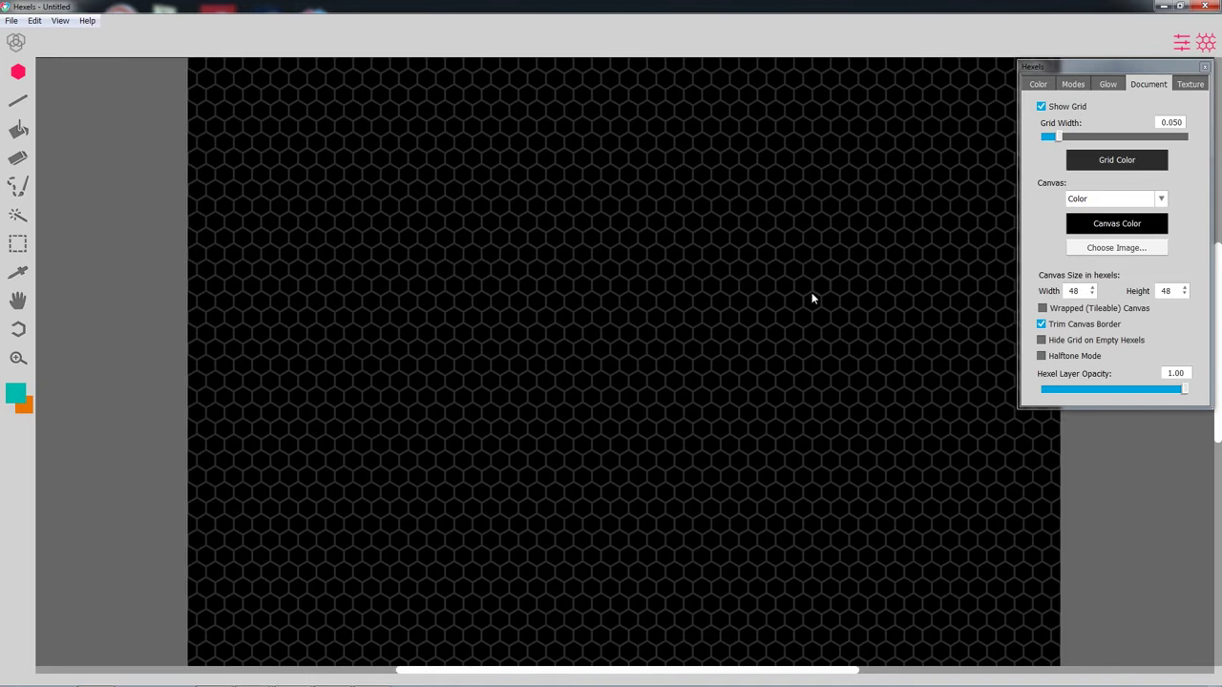
pyautogui.moveTo(812, 296); pyautogui.dragTo(849, 245)
pyautogui.click(1096, 164)
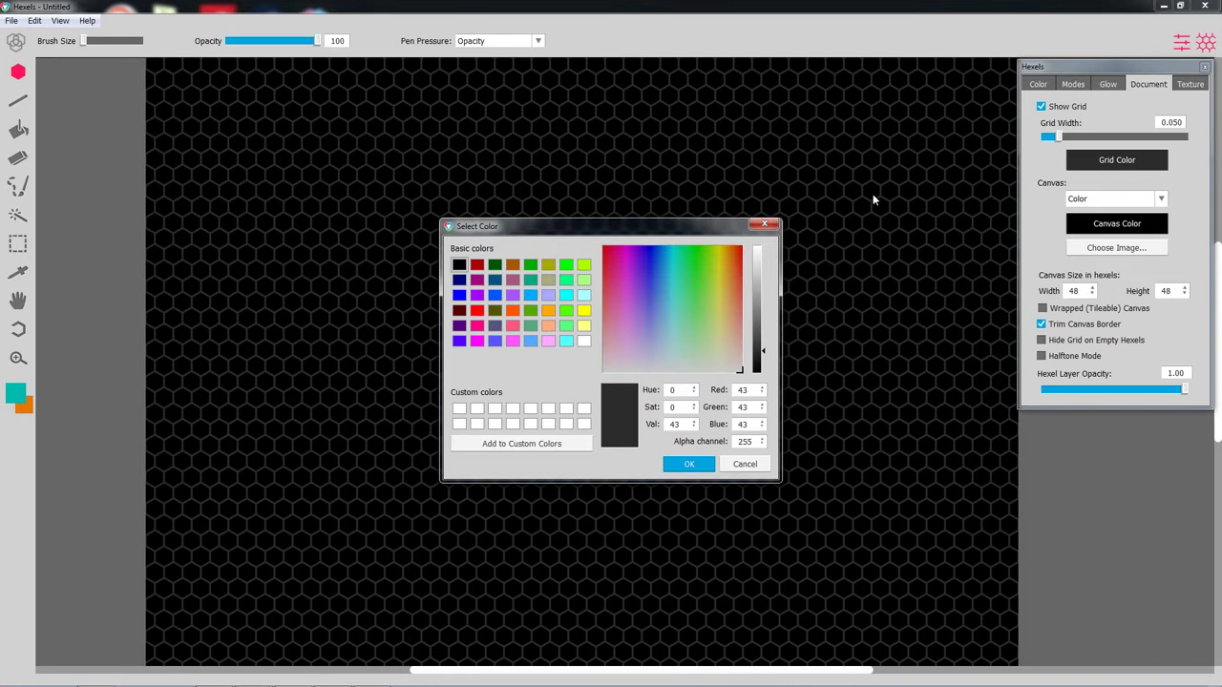
pyautogui.click(669, 270)
pyautogui.click(757, 261)
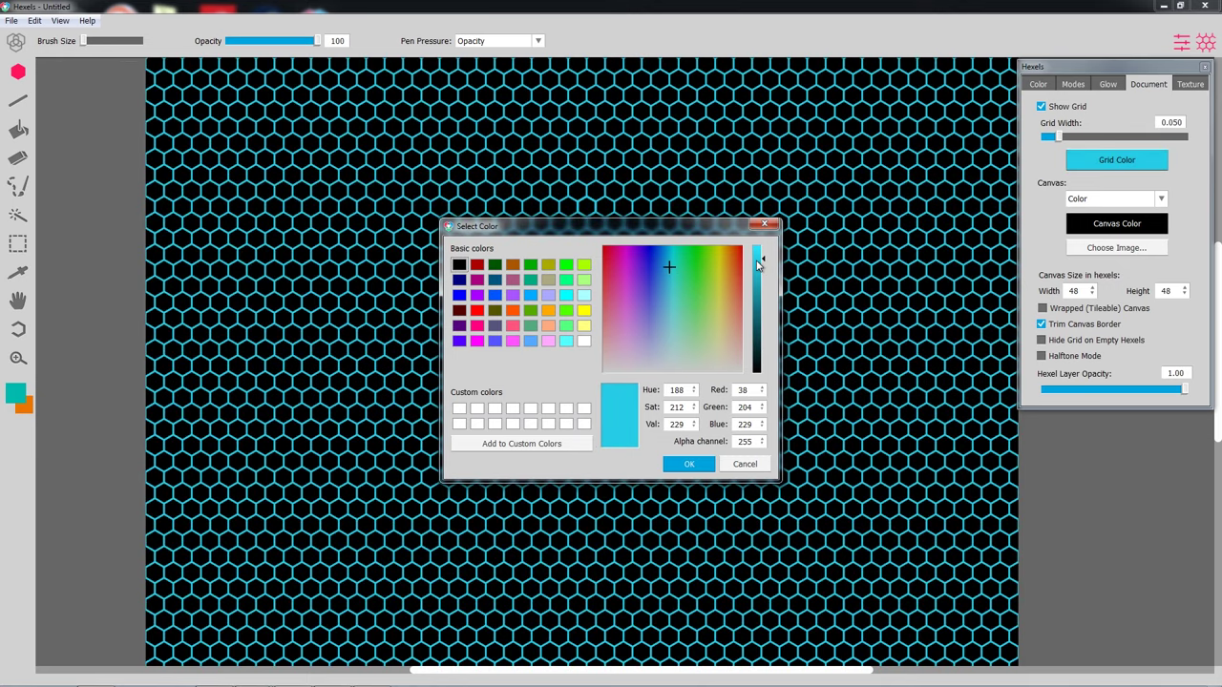
pyautogui.click(681, 290)
pyautogui.click(677, 301)
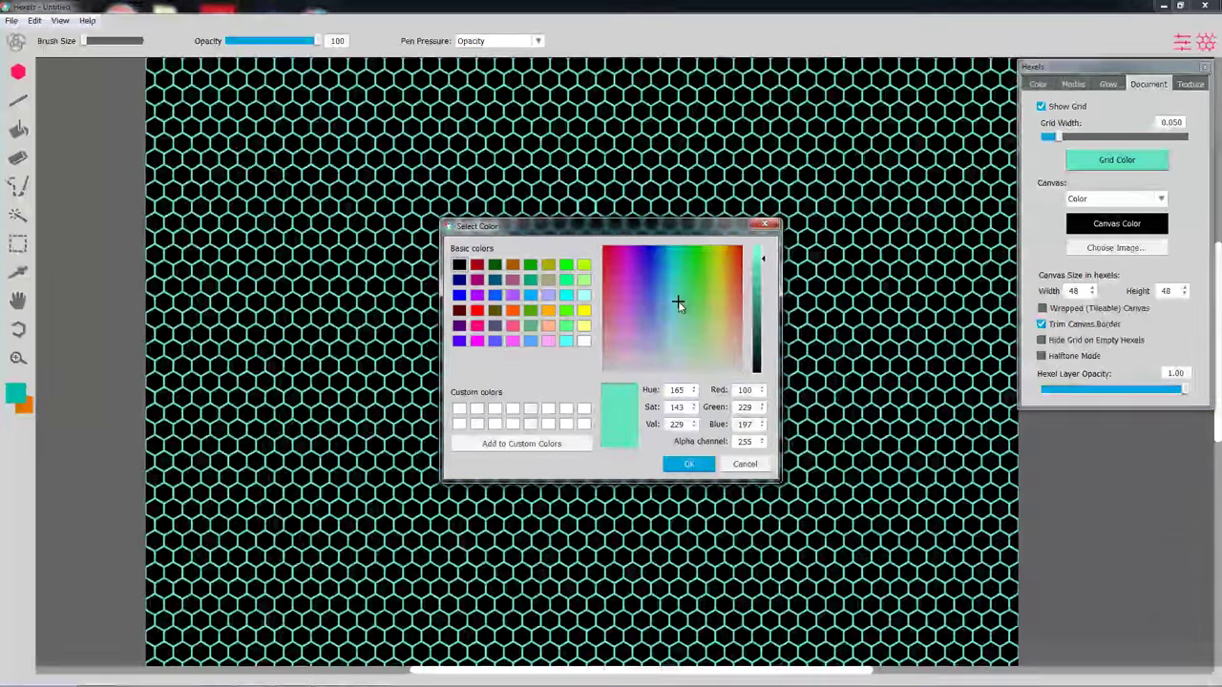
pyautogui.click(723, 286)
pyautogui.click(700, 304)
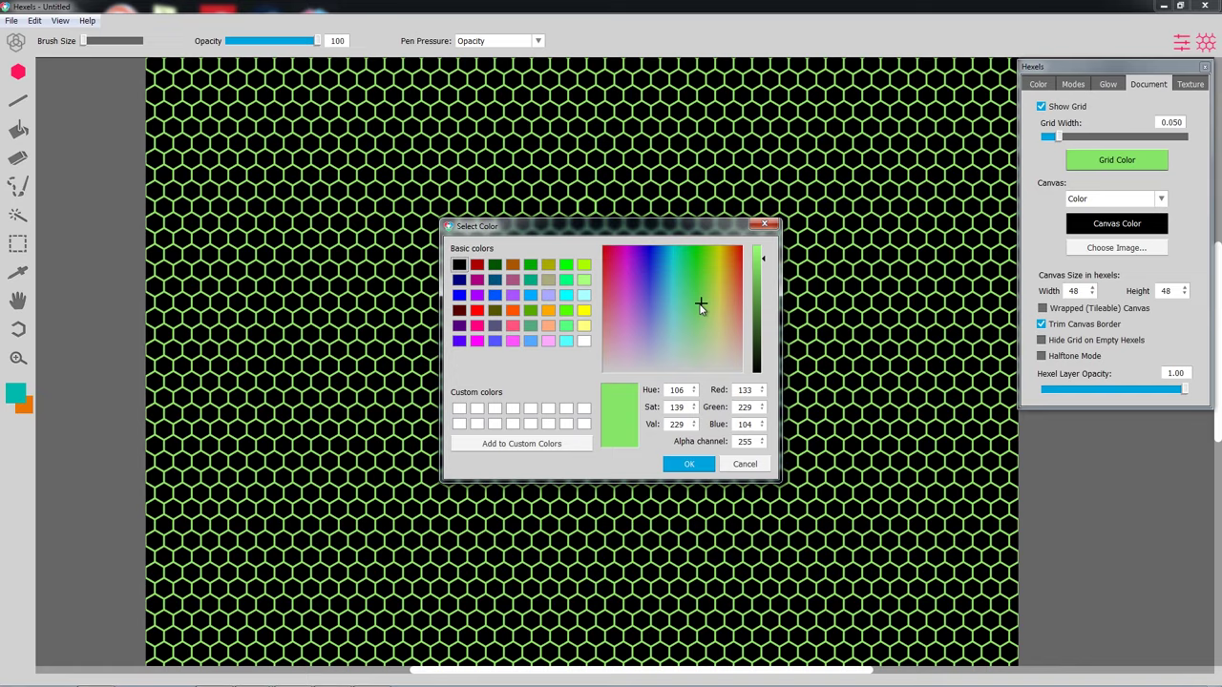
pyautogui.click(671, 297)
pyautogui.click(689, 464)
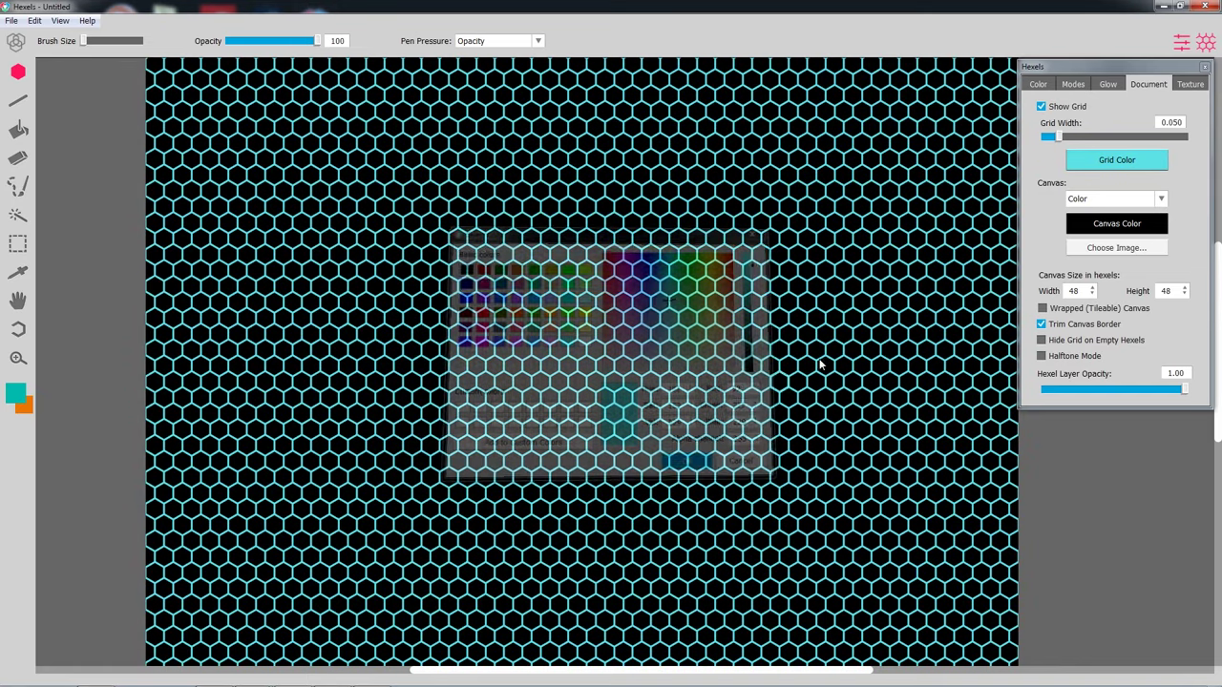
# Set the grid width to 0.038 and hide the grid.
pyautogui.moveTo(1055, 137)
pyautogui.mouseDown()
pyautogui.moveTo(1102, 142)
pyautogui.moveTo(1049, 140)
pyautogui.mouseUp()
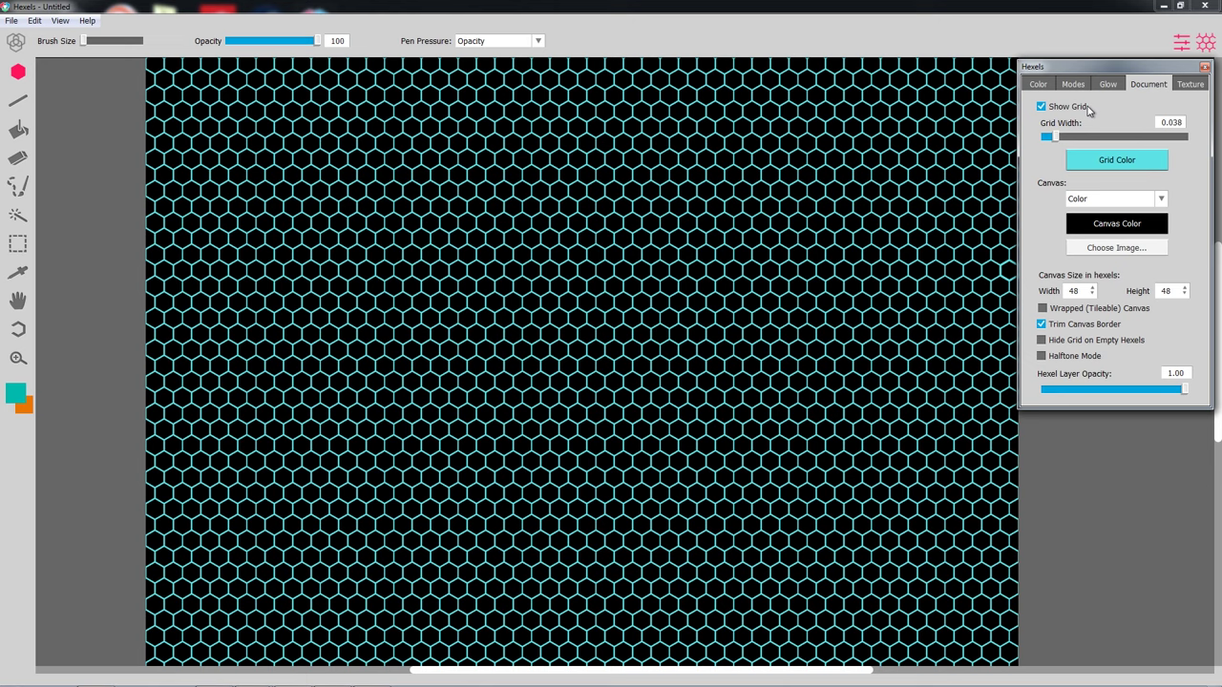
pyautogui.click(1078, 110)
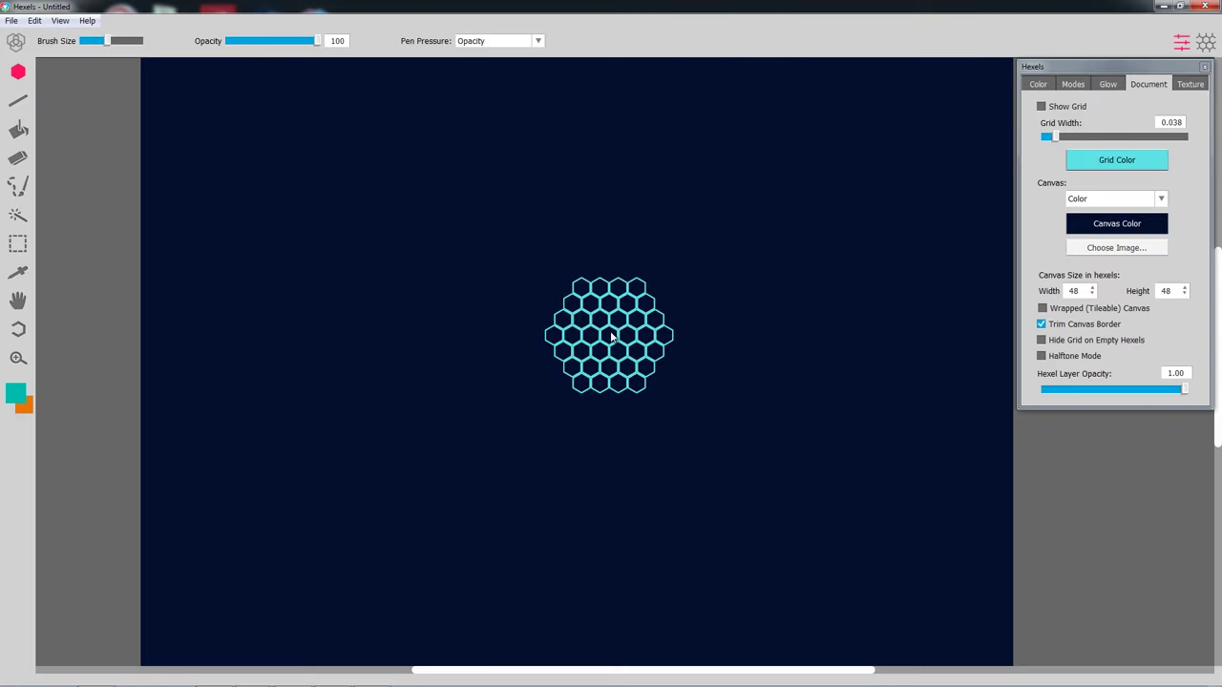
# Paint a solid teal hexagonal blob mid-canvas with the large brush, and reduce the brush to its smallest size.
pyautogui.moveTo(608, 339)
pyautogui.mouseDown()
pyautogui.moveTo(605, 358)
pyautogui.moveTo(625, 356)
pyautogui.moveTo(586, 346)
pyautogui.moveTo(627, 341)
pyautogui.moveTo(616, 369)
pyautogui.mouseUp()
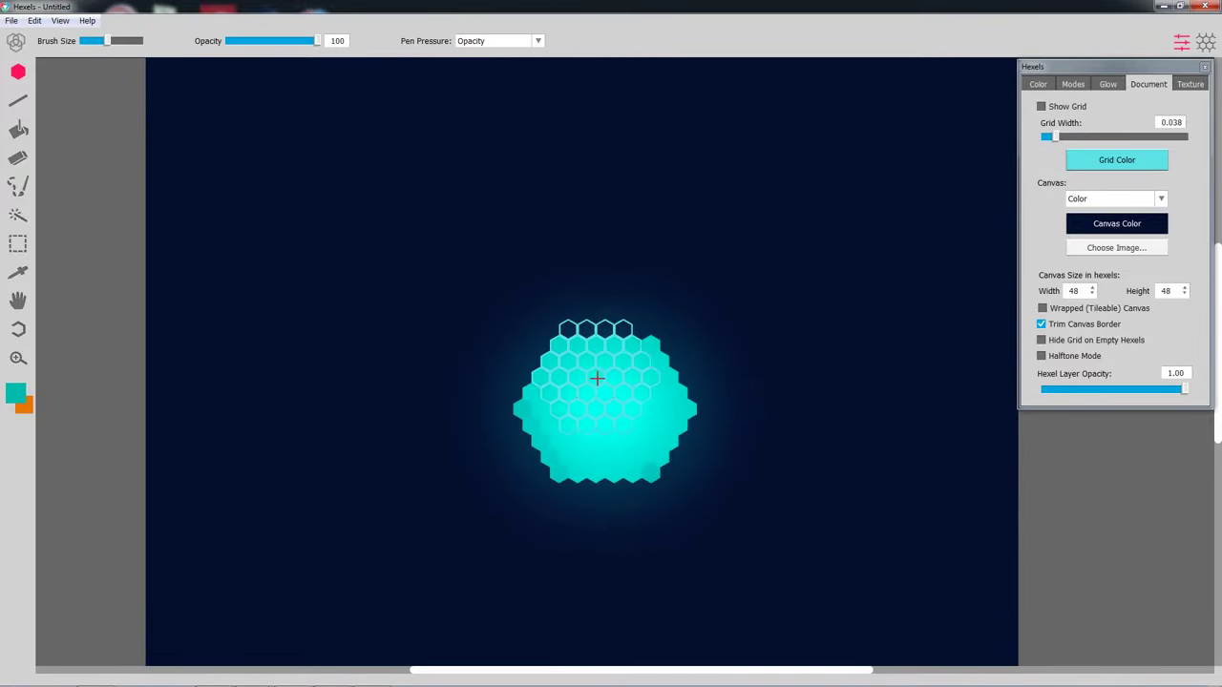
pyautogui.press('[')
pyautogui.press('[')
pyautogui.press('[')
pyautogui.press(']')
pyautogui.press(']')
pyautogui.press('[')
pyautogui.press('[')
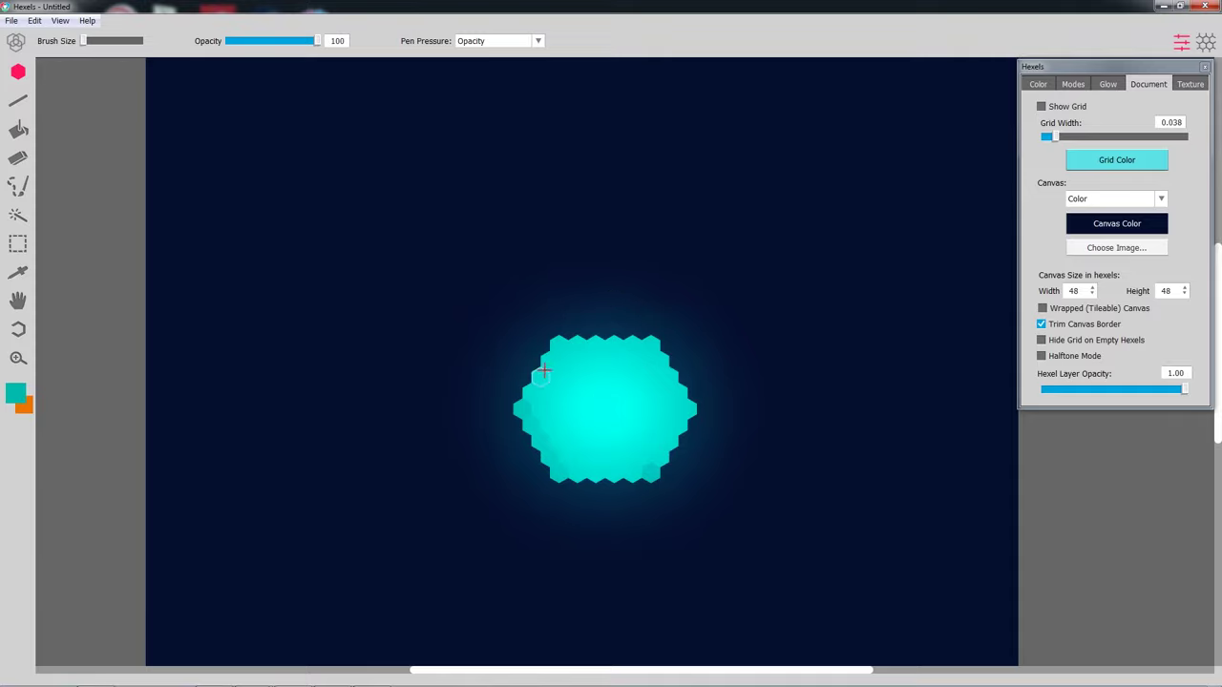
# Enable Halftone Mode at full hexel layer opacity and paint thin teal trails rising from both sides of the blob.
pyautogui.click(1042, 357)
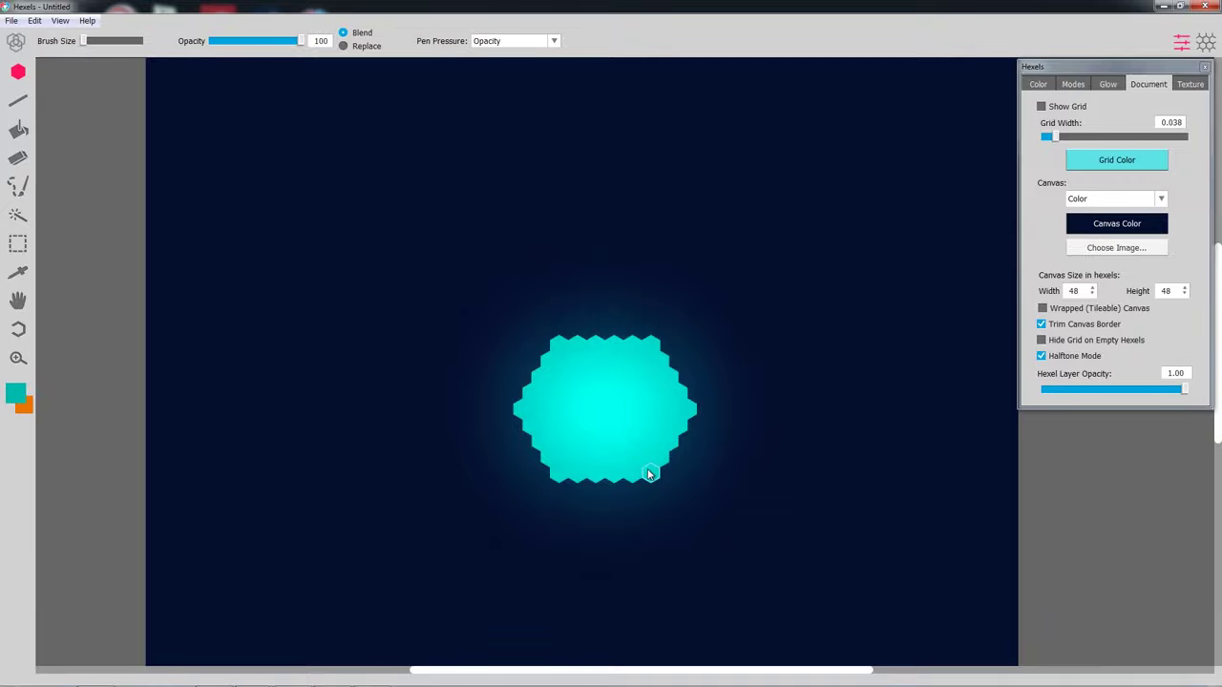
pyautogui.moveTo(1184, 394); pyautogui.dragTo(1220, 377)
pyautogui.moveTo(512, 392); pyautogui.dragTo(494, 286)
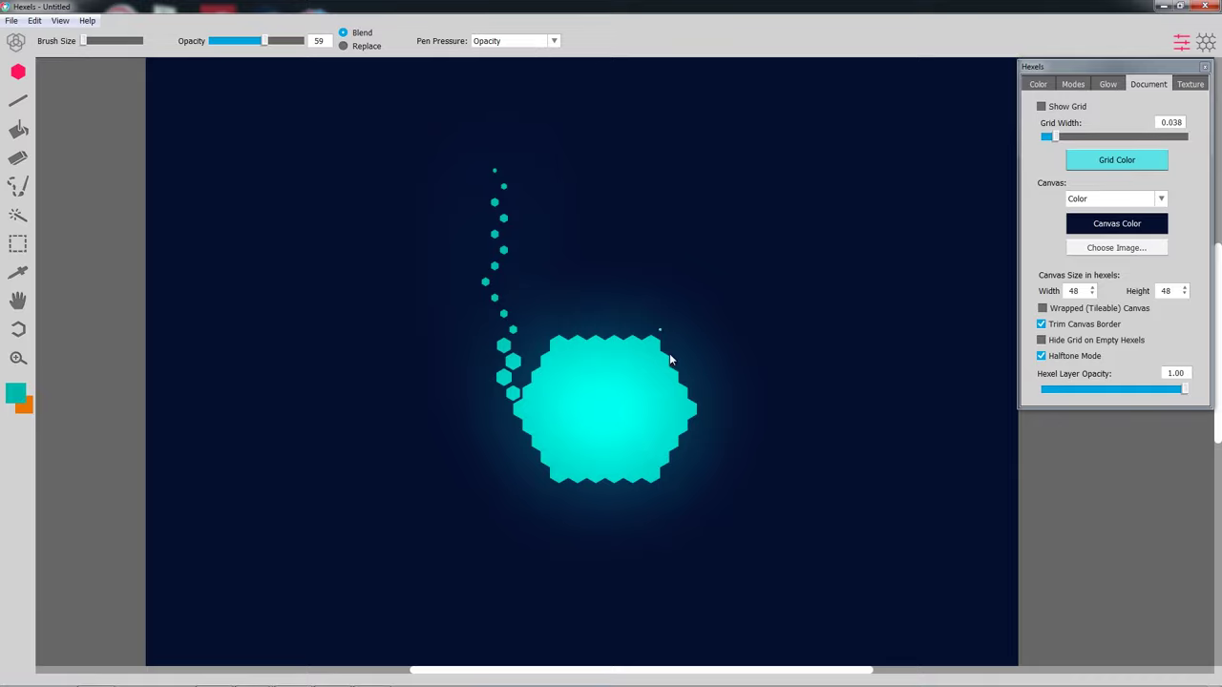
pyautogui.moveTo(693, 379); pyautogui.dragTo(709, 317)
# Fill the area above the blob between the two trails with teal halftone strokes that rise upward.
pyautogui.click(552, 43)
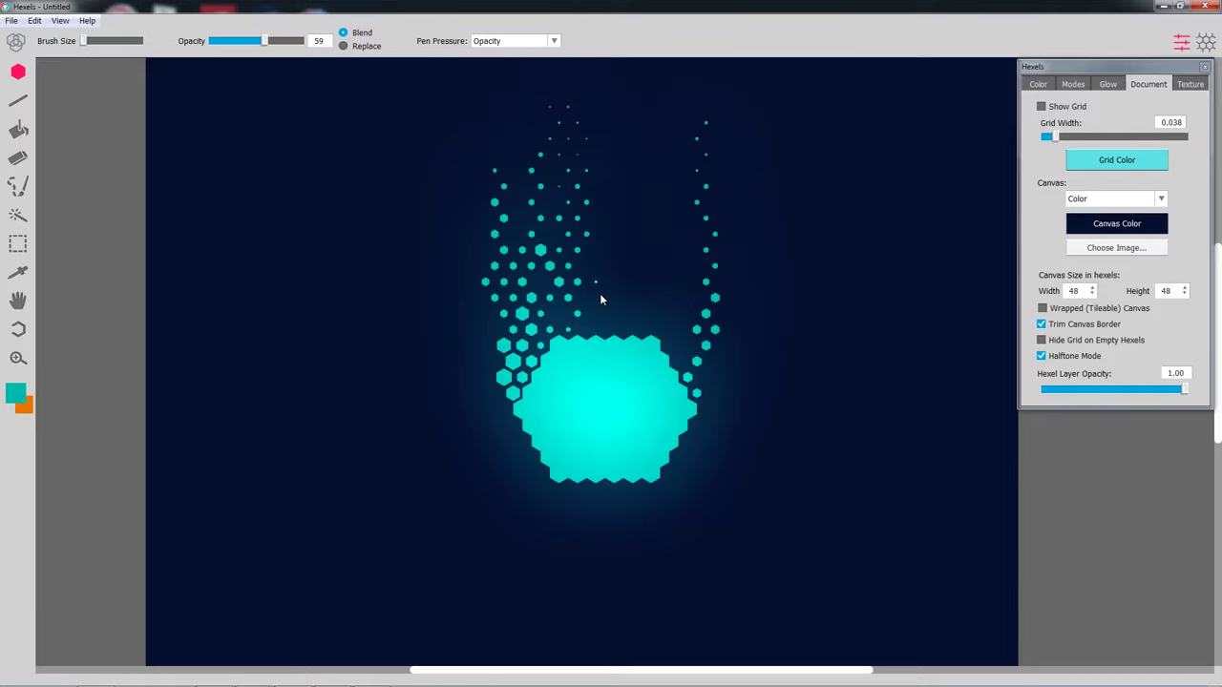
pyautogui.moveTo(679, 355); pyautogui.dragTo(675, 125)
pyautogui.moveTo(638, 329); pyautogui.dragTo(615, 129)
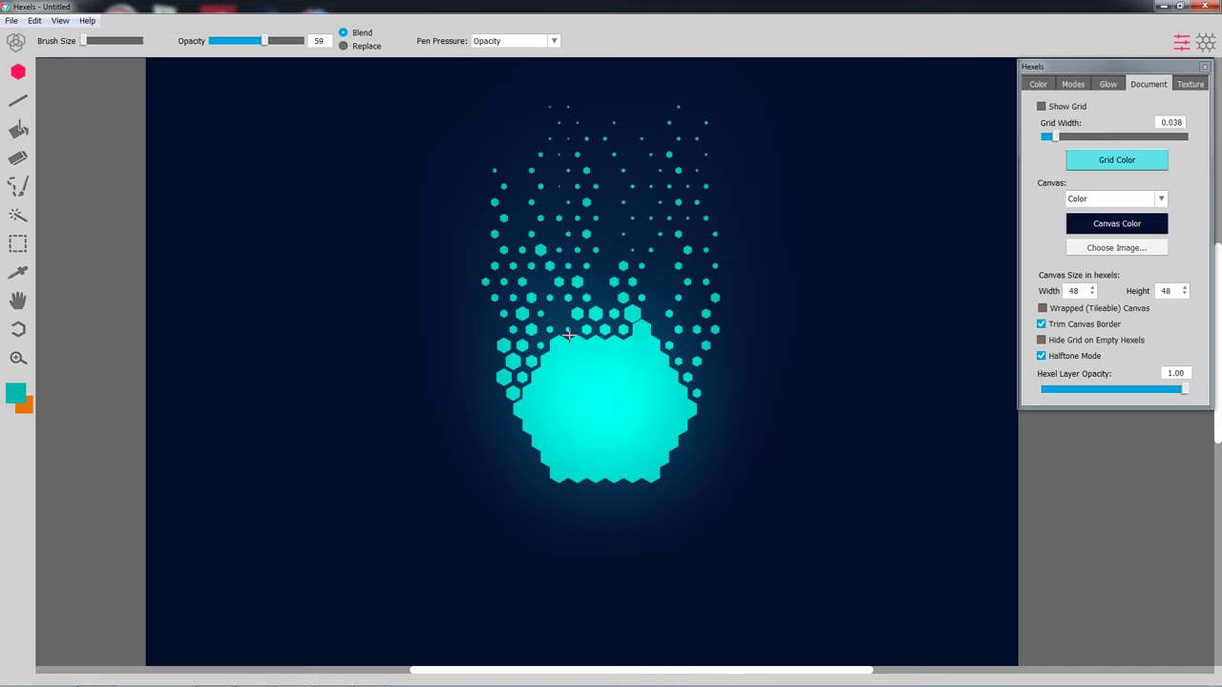
pyautogui.moveTo(563, 336); pyautogui.dragTo(577, 167)
pyautogui.moveTo(661, 334); pyautogui.dragTo(642, 154)
pyautogui.moveTo(687, 313); pyautogui.dragTo(668, 282)
pyautogui.moveTo(687, 378); pyautogui.dragTo(659, 327)
pyautogui.moveTo(615, 281); pyautogui.dragTo(618, 119)
pyautogui.moveTo(494, 361); pyautogui.dragTo(487, 354)
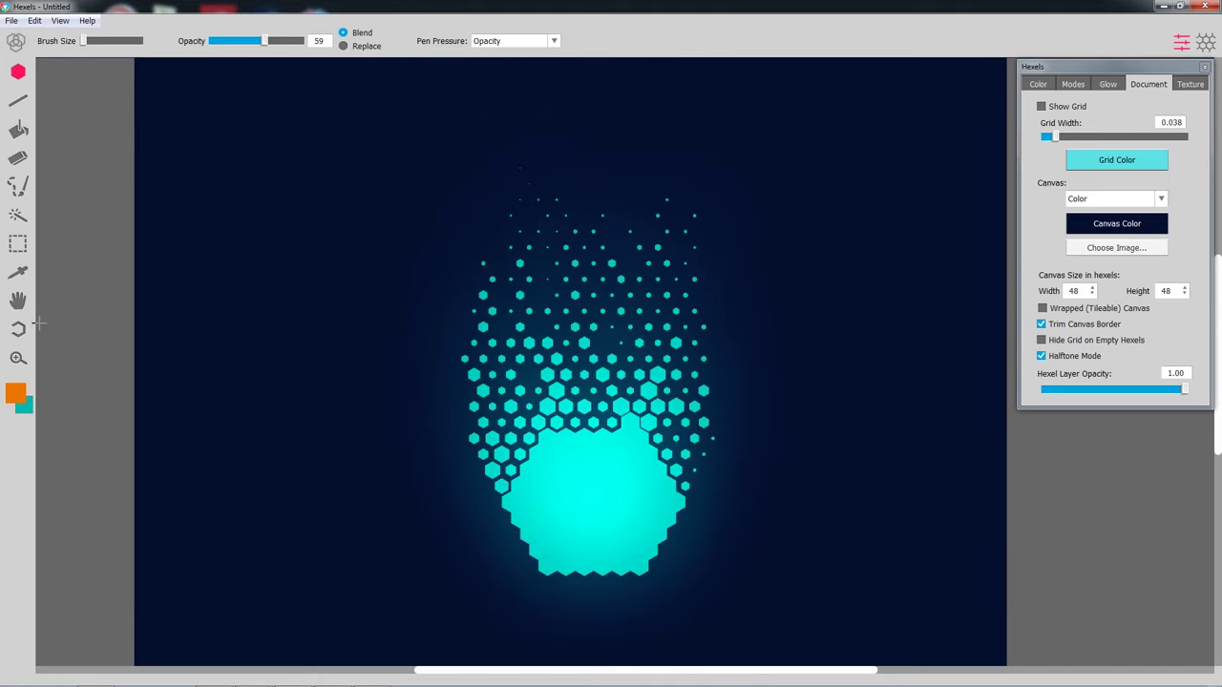
# Outline two separate halftone hexels above the blob in orange with line width 21 and opacity 59.
pyautogui.click(19, 329)
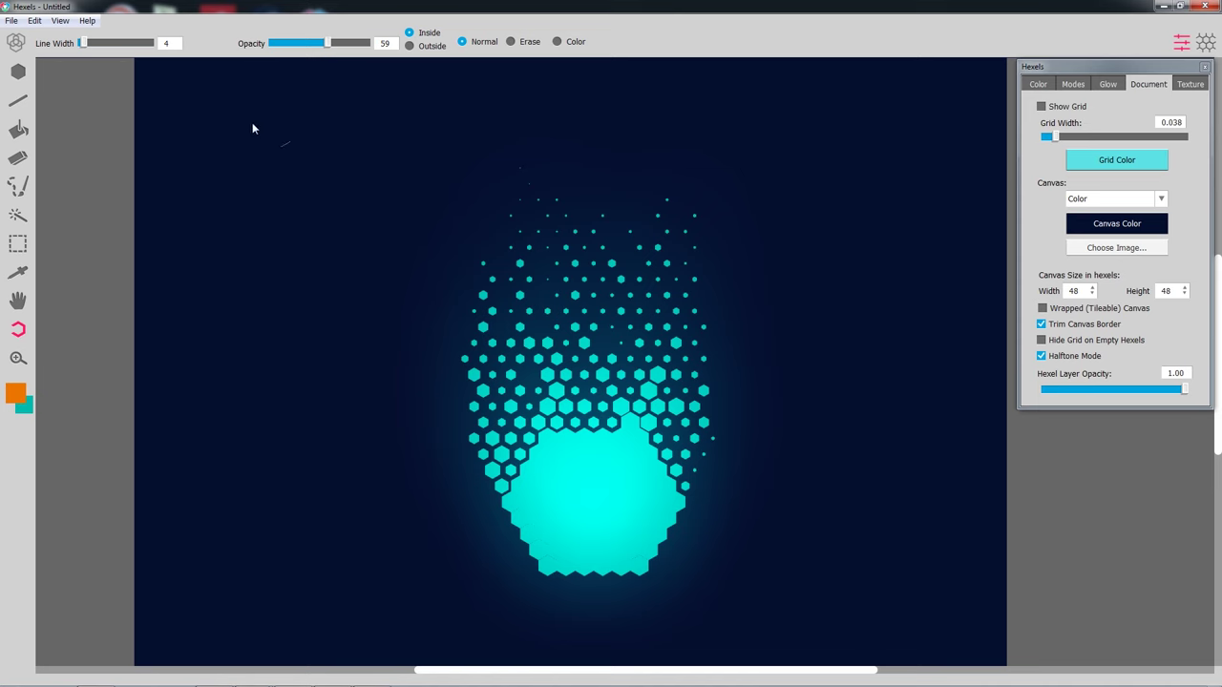
pyautogui.scroll(3, 466, 220)
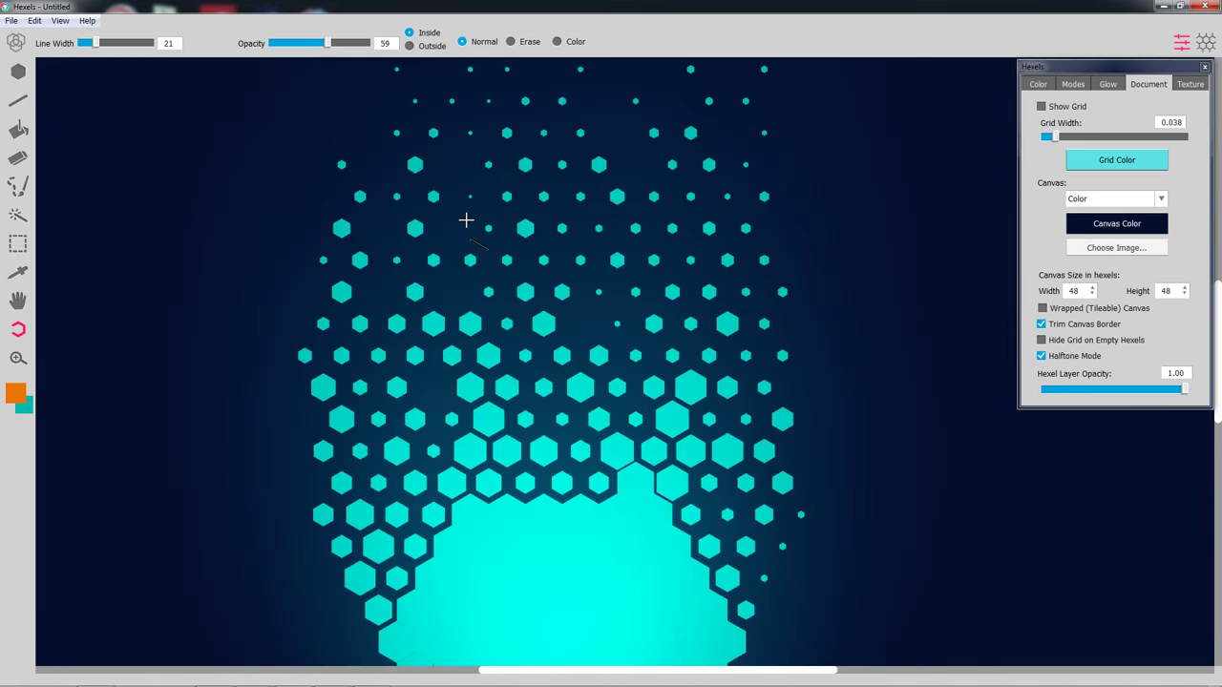
pyautogui.click(450, 334)
pyautogui.click(726, 239)
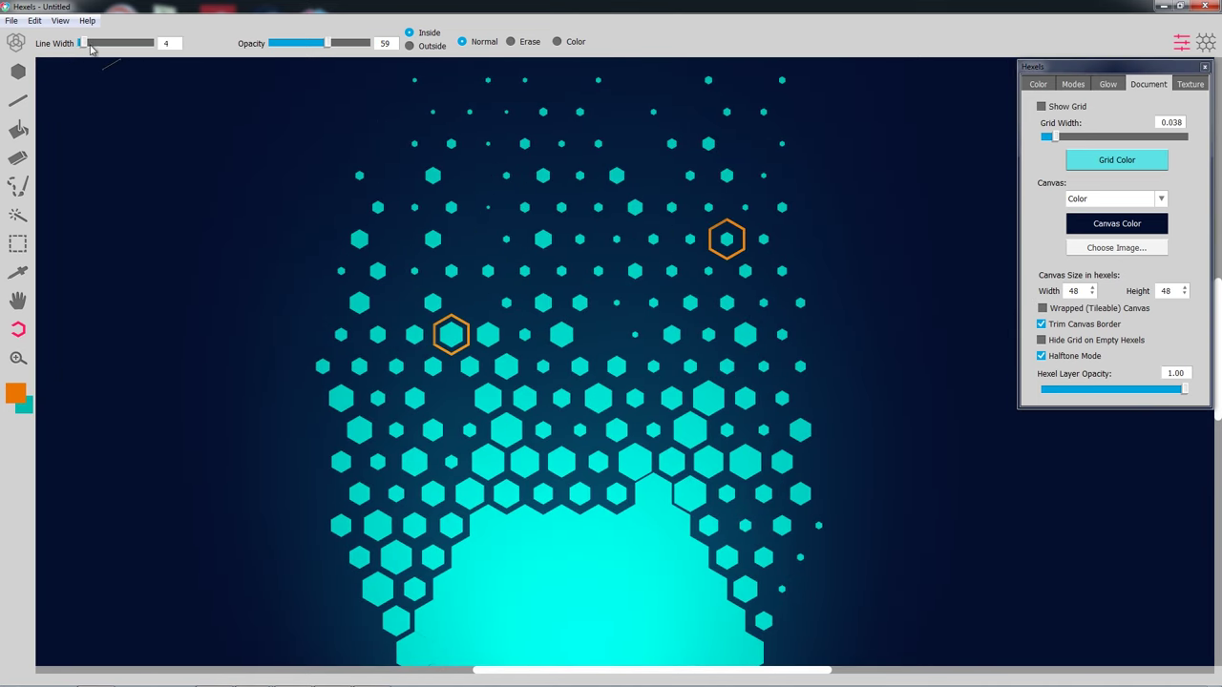
# Outline two upper hexels in orange at line width 4 and three hexels near the blob at line width 56.
pyautogui.click(450, 143)
pyautogui.click(708, 79)
pyautogui.click(118, 45)
pyautogui.click(414, 525)
pyautogui.click(652, 429)
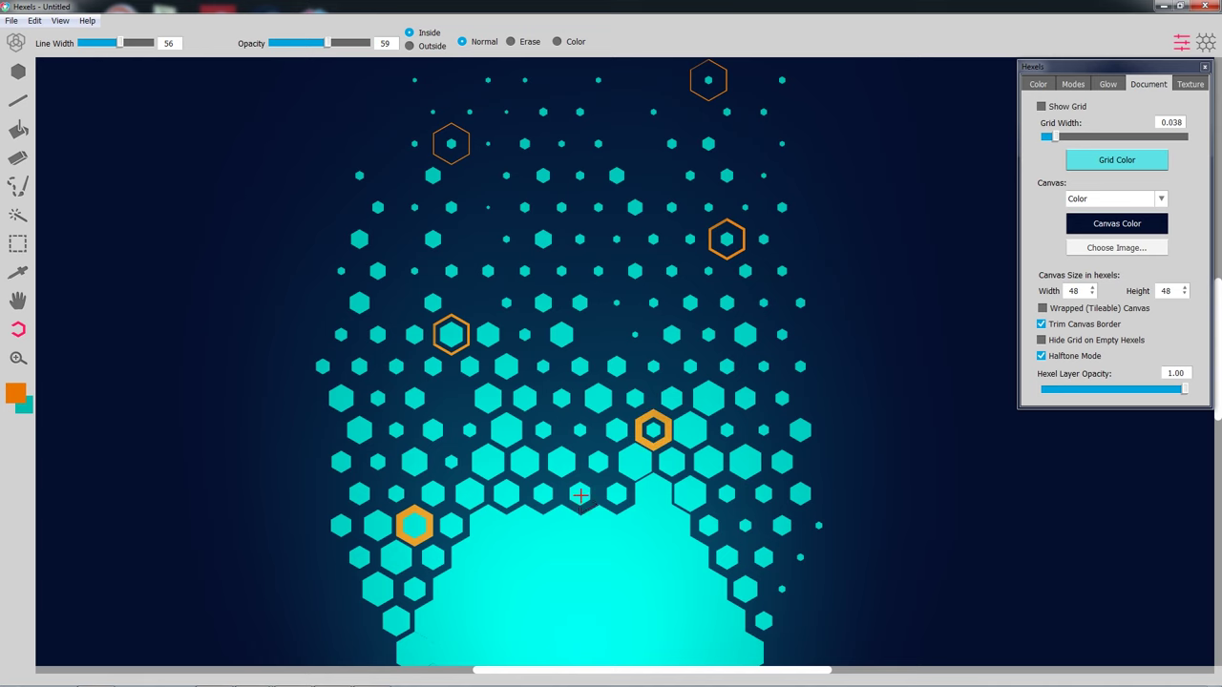
pyautogui.click(580, 494)
# Set the outline to its maximum line width and opacity 100, and outline two hexels along the blob's lower edge.
pyautogui.click(151, 43)
pyautogui.click(368, 43)
pyautogui.moveTo(577, 532); pyautogui.dragTo(569, 385)
pyautogui.moveTo(485, 617); pyautogui.dragTo(490, 623)
pyautogui.moveTo(702, 539); pyautogui.dragTo(710, 525)
# Set the line width to 57 and outline two hexels inside the blob and one at its upper right edge.
pyautogui.click(120, 43)
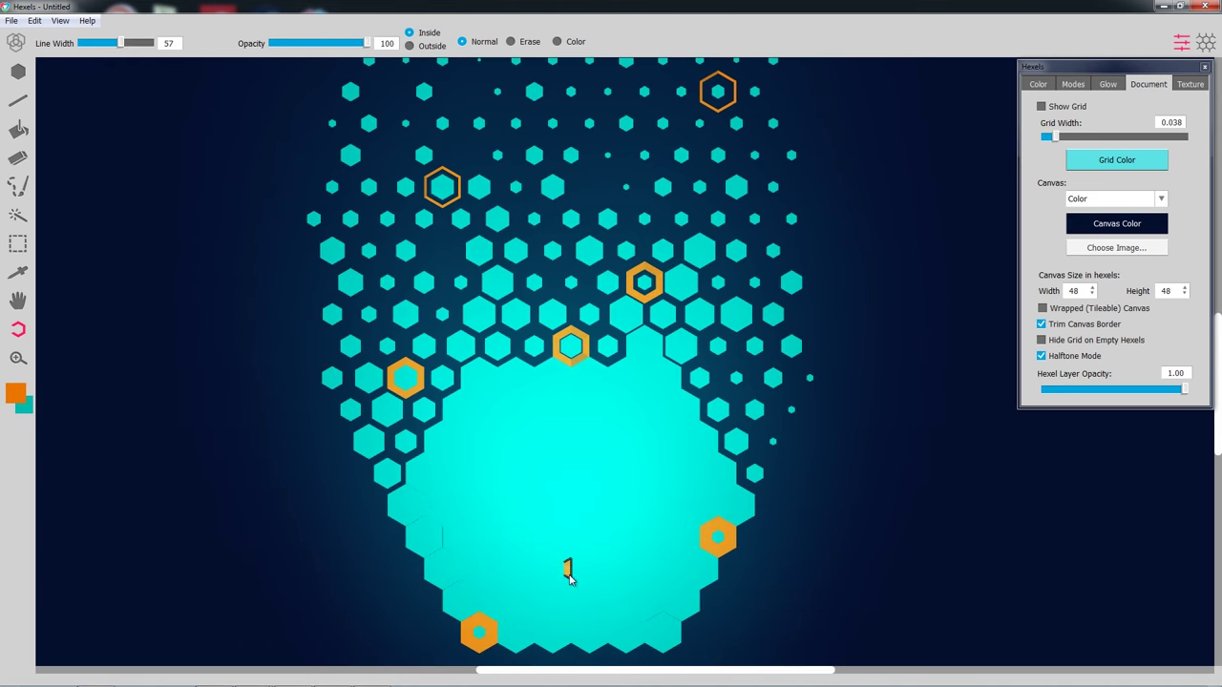
pyautogui.moveTo(573, 574); pyautogui.dragTo(582, 557)
pyautogui.moveTo(464, 507); pyautogui.dragTo(472, 493)
pyautogui.moveTo(703, 409); pyautogui.dragTo(727, 397)
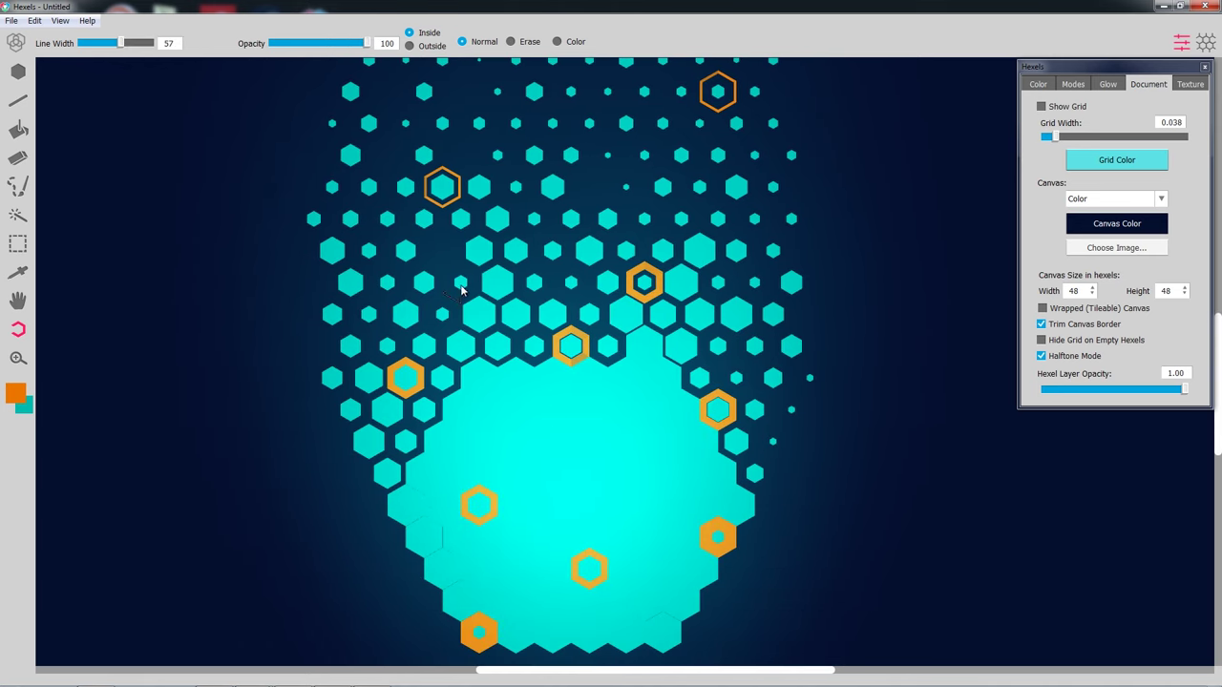
# Set the brush's pen pressure to Two-Color and paint orange over the lower part of the blob at opacity 100.
pyautogui.press('b')
pyautogui.click(553, 44)
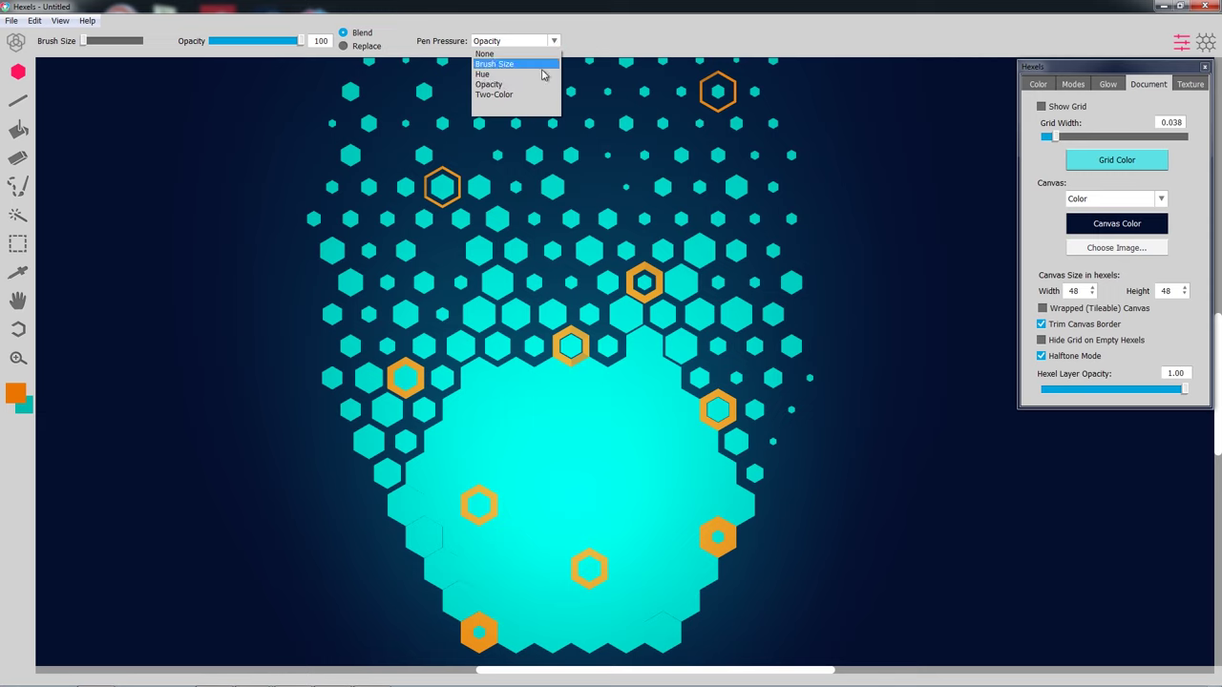
pyautogui.click(506, 101)
pyautogui.moveTo(514, 570)
pyautogui.mouseDown()
pyautogui.moveTo(481, 586)
pyautogui.moveTo(447, 538)
pyautogui.moveTo(487, 587)
pyautogui.moveTo(565, 624)
pyautogui.moveTo(665, 616)
pyautogui.moveTo(727, 502)
pyautogui.moveTo(622, 599)
pyautogui.moveTo(548, 578)
pyautogui.moveTo(477, 535)
pyautogui.moveTo(439, 475)
pyautogui.moveTo(529, 503)
pyautogui.moveTo(583, 489)
pyautogui.moveTo(641, 523)
pyautogui.moveTo(613, 532)
pyautogui.moveTo(646, 592)
pyautogui.moveTo(699, 471)
pyautogui.moveTo(633, 430)
pyautogui.moveTo(639, 457)
pyautogui.moveTo(672, 443)
pyautogui.moveTo(711, 486)
pyautogui.moveTo(658, 460)
pyautogui.moveTo(525, 435)
pyautogui.moveTo(484, 507)
pyautogui.mouseUp()
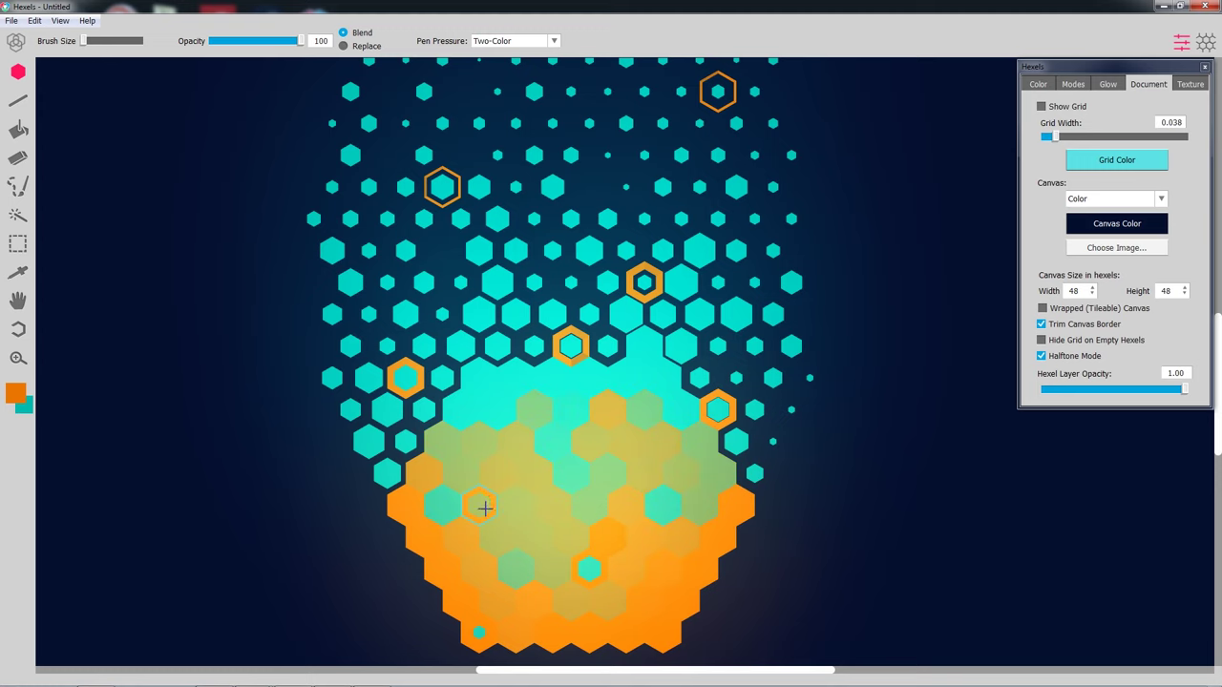
pyautogui.scroll(-2, 687, 526)
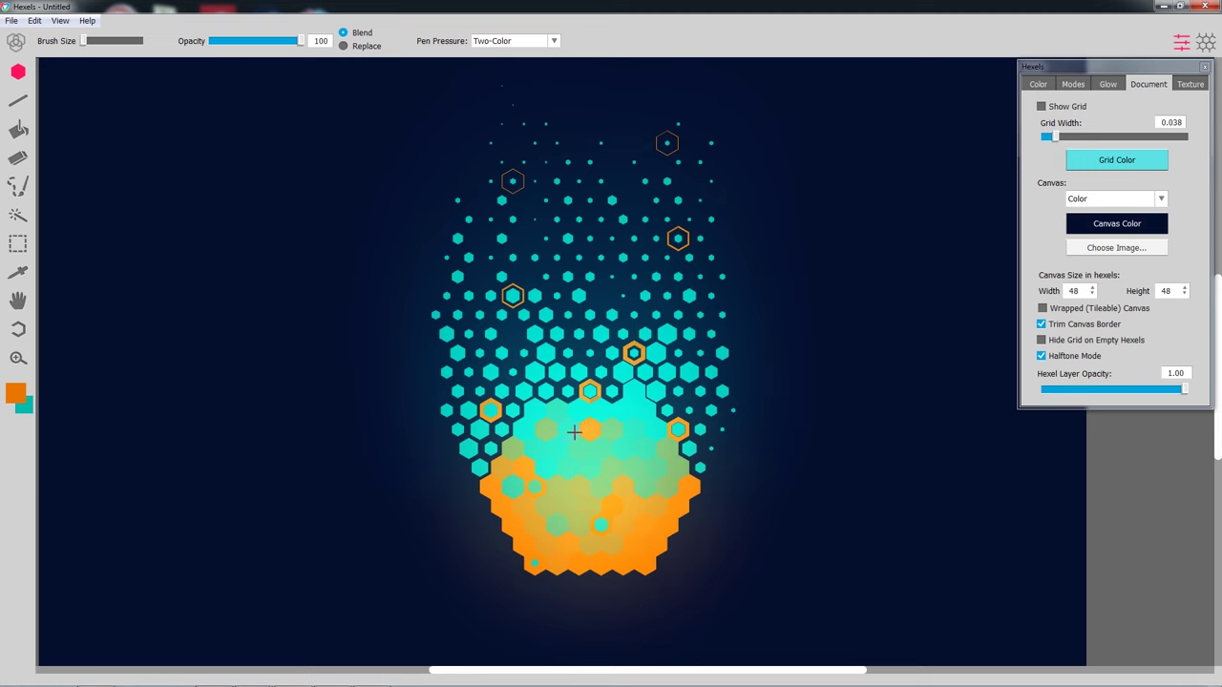
# Set the brush opacity to 21 and pen pressure to Opacity, and paint orange over the scattered halftone hexels around the outer edges.
pyautogui.press('space')
pyautogui.moveTo(658, 410); pyautogui.dragTo(668, 417)
pyautogui.moveTo(300, 41); pyautogui.dragTo(229, 41)
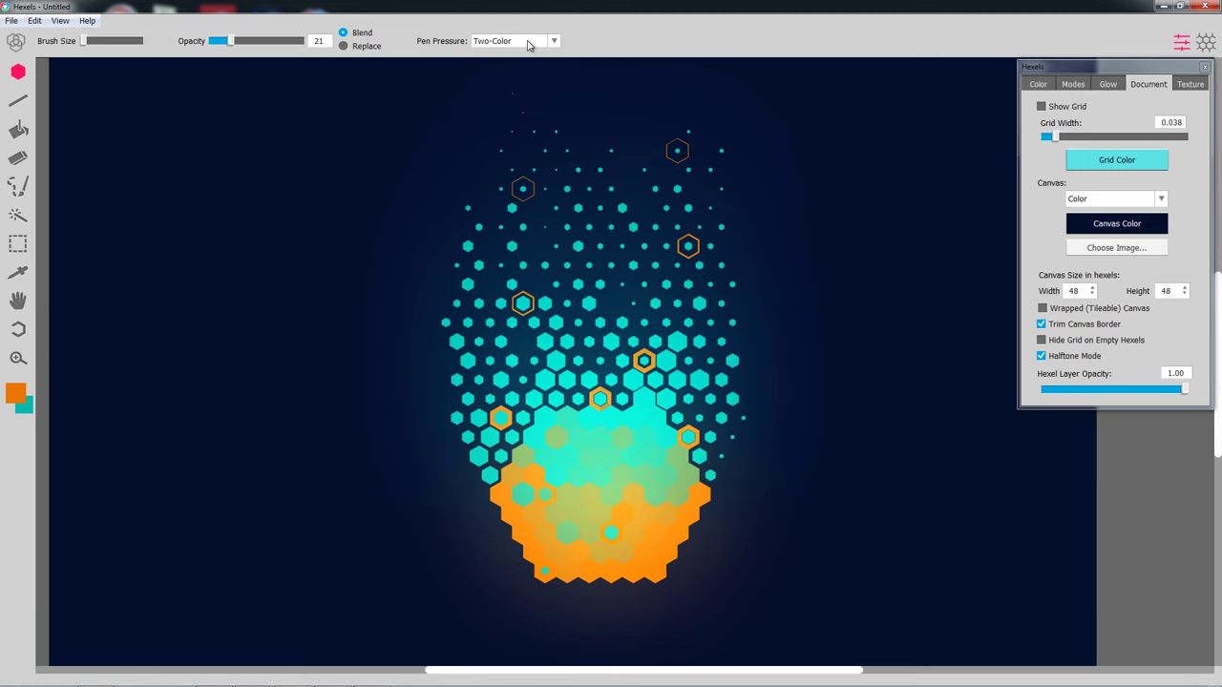
pyautogui.click(529, 42)
pyautogui.click(501, 69)
pyautogui.moveTo(523, 342); pyautogui.dragTo(528, 303)
pyautogui.hotkey('ctrl', 'z')
pyautogui.click(611, 304)
pyautogui.click(534, 246)
pyautogui.moveTo(700, 134)
pyautogui.mouseDown()
pyautogui.moveTo(726, 304)
pyautogui.moveTo(651, 452)
pyautogui.moveTo(469, 436)
pyautogui.moveTo(494, 130)
pyautogui.moveTo(690, 242)
pyautogui.mouseUp()
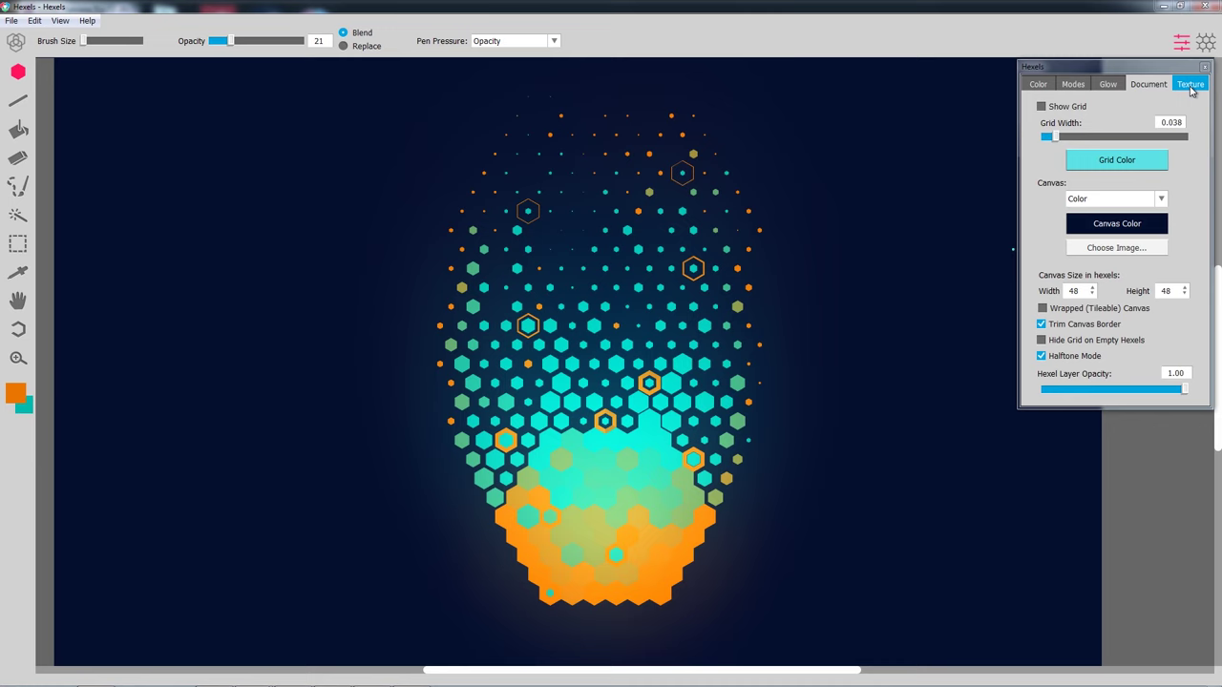
# Enable textures and add the black-dots-on-white pattern from the texture library.
pyautogui.click(1190, 85)
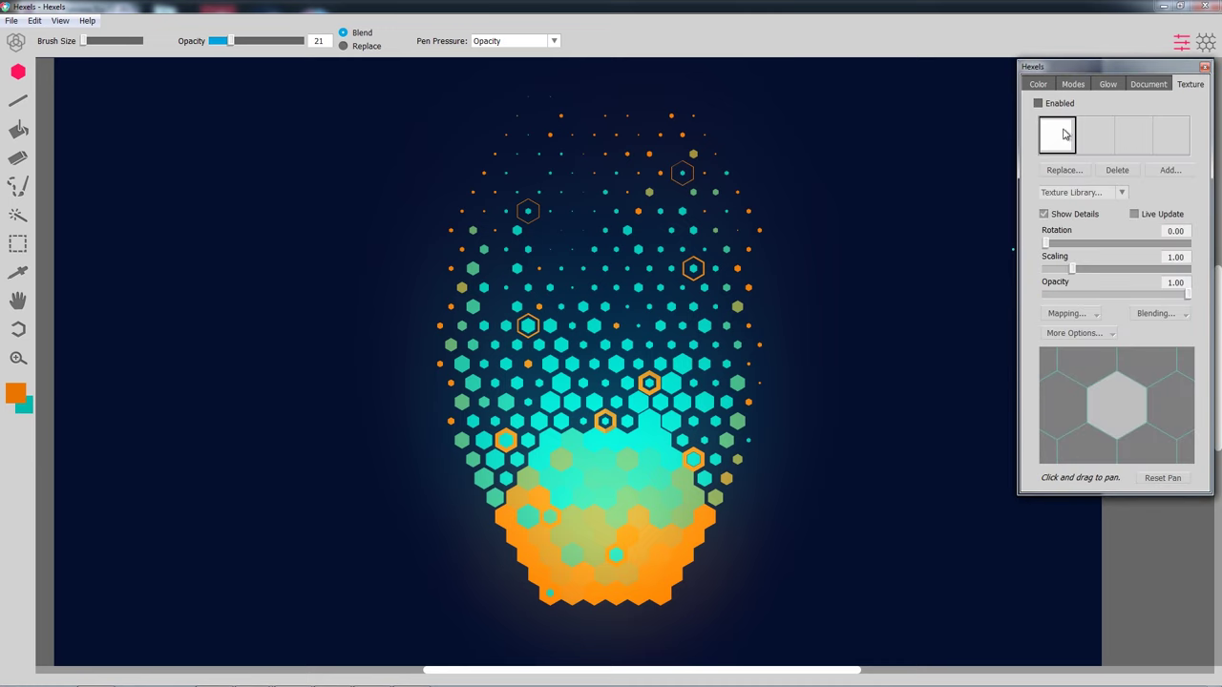
pyautogui.click(1062, 103)
pyautogui.click(1076, 192)
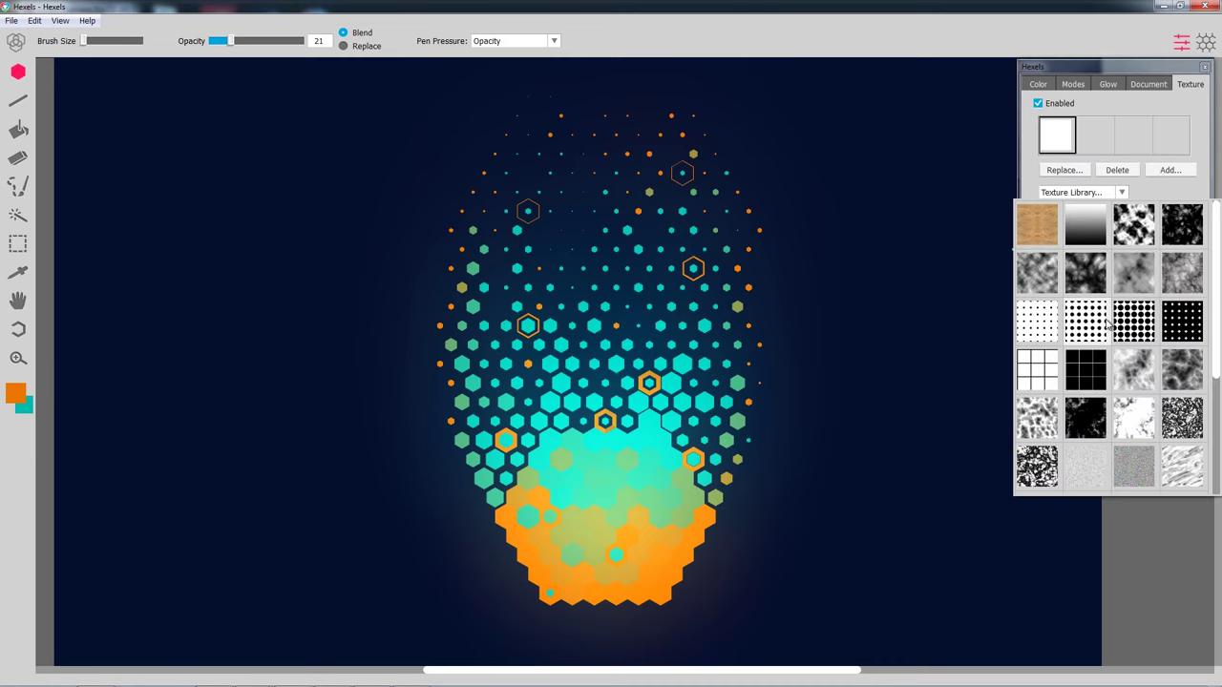
pyautogui.click(1095, 324)
pyautogui.click(1003, 311)
# Set the dot texture's rotation to 117, scaling to 5.34 and opacity to 0.21, and paint it onto the blob's lower hexels in orange.
pyautogui.moveTo(1048, 243); pyautogui.dragTo(1085, 269)
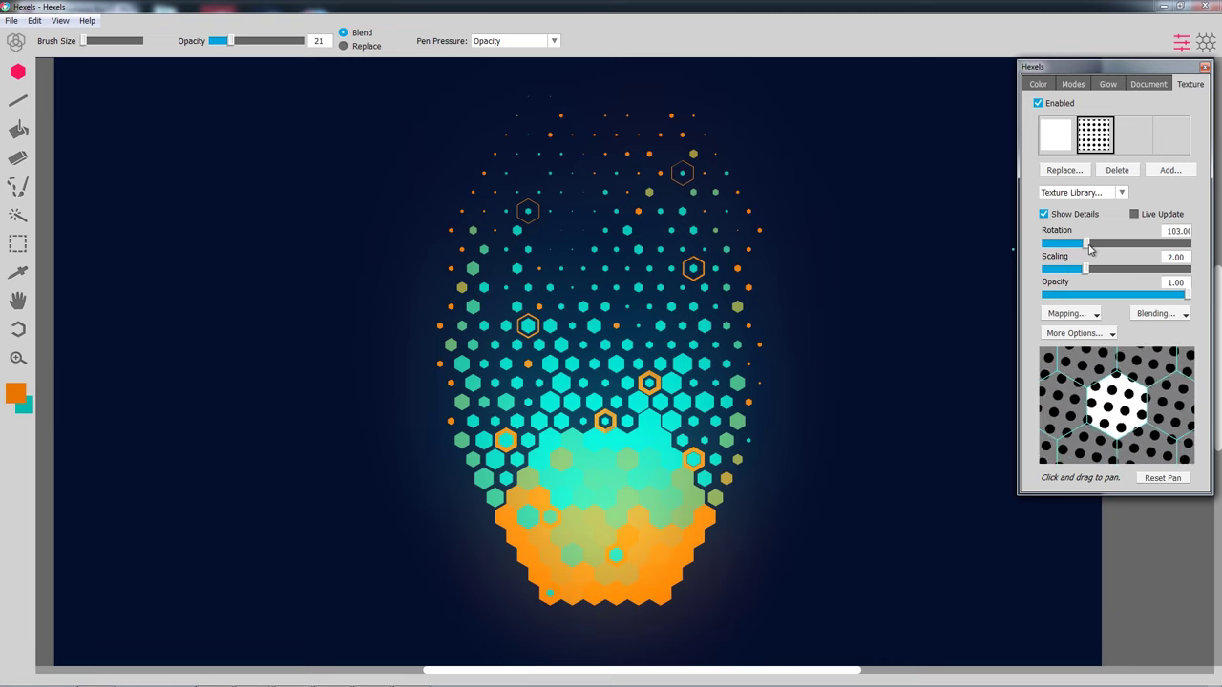
pyautogui.moveTo(1185, 294)
pyautogui.mouseDown()
pyautogui.moveTo(1084, 294)
pyautogui.moveTo(1093, 268)
pyautogui.moveTo(1074, 295)
pyautogui.moveTo(1115, 269)
pyautogui.mouseUp()
pyautogui.click(526, 559)
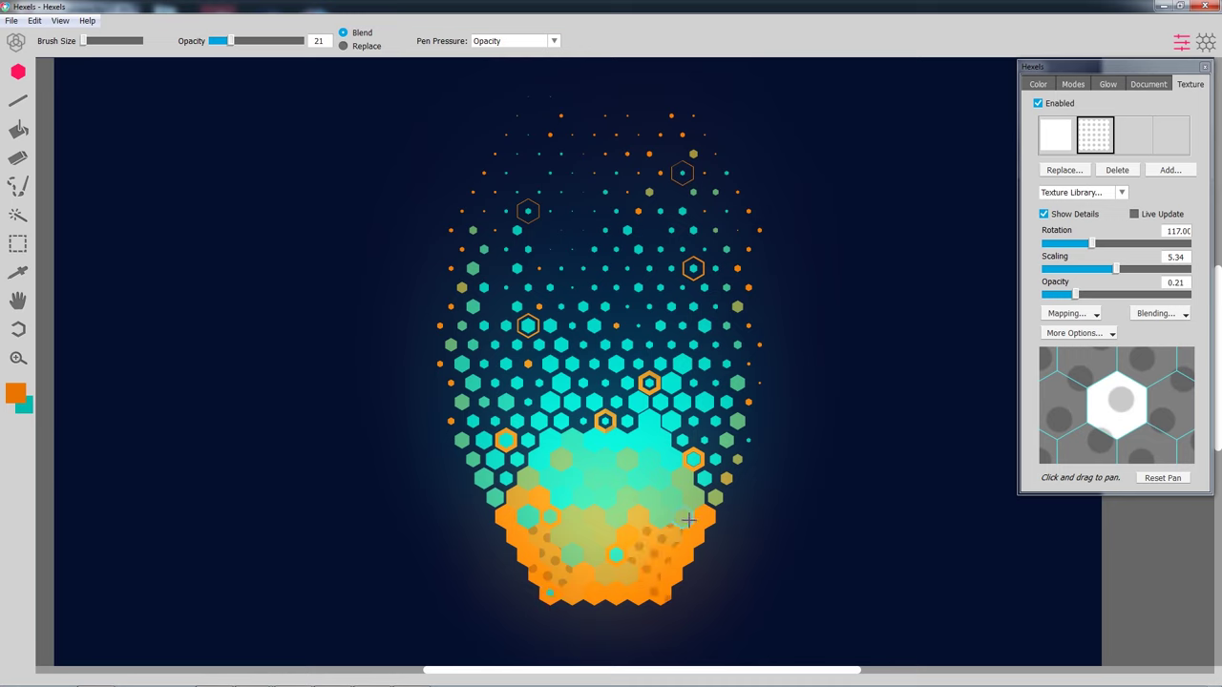
pyautogui.moveTo(659, 584); pyautogui.dragTo(660, 593)
# Swap to teal and paint the dot texture onto the upper blob, and add more textured orange hexels at its base.
pyautogui.press('x')
pyautogui.moveTo(638, 402); pyautogui.dragTo(648, 420)
pyautogui.moveTo(561, 383); pyautogui.dragTo(547, 463)
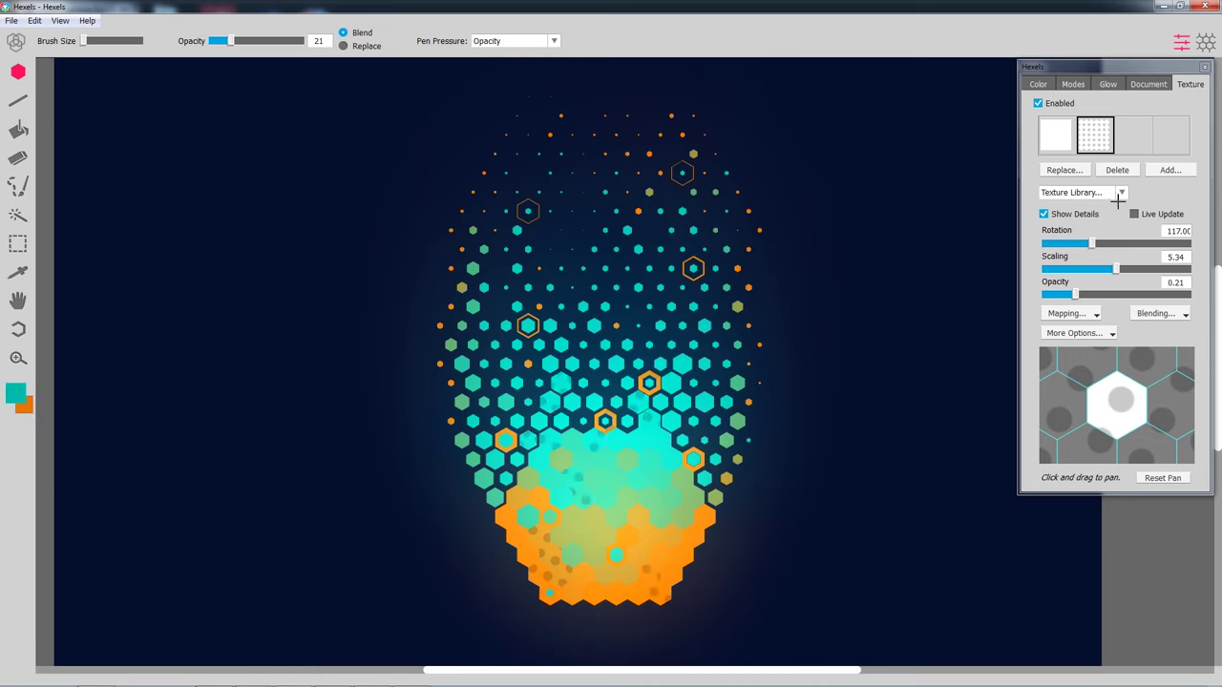
pyautogui.click(655, 442)
pyautogui.press('x')
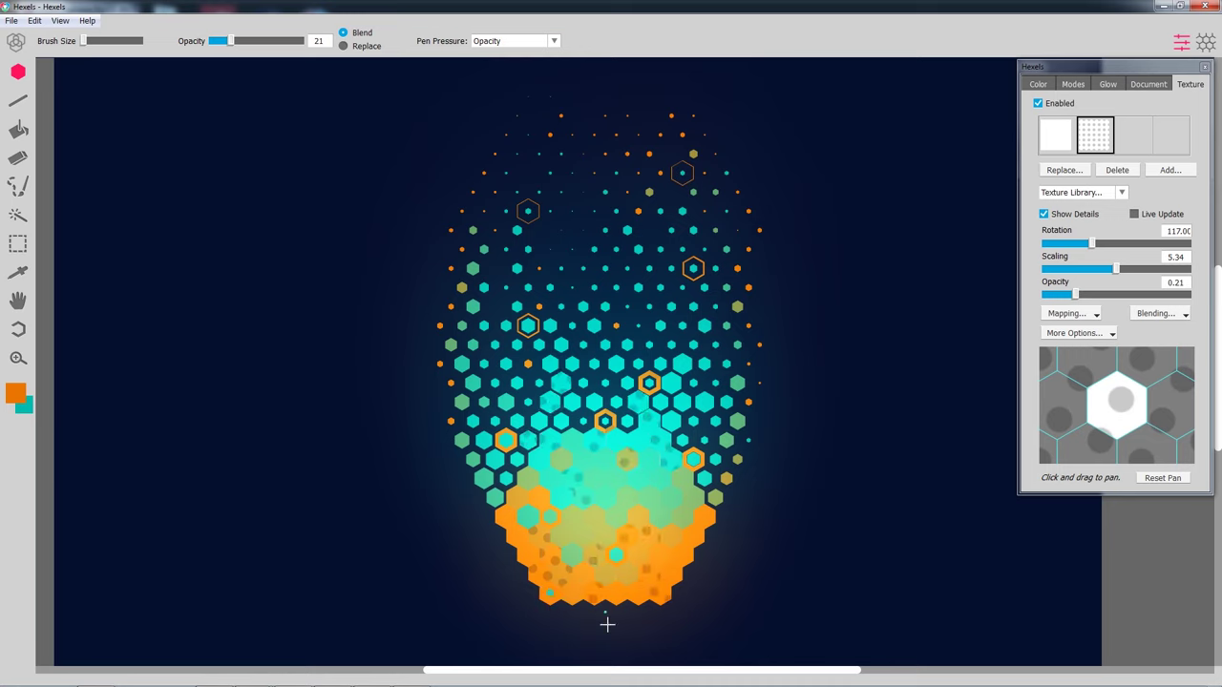
pyautogui.press('x')
# Set the dot texture's scaling to 4.83 and opacity to 0.16, try Decal blending, and set the blending to Multiply.
pyautogui.moveTo(1116, 269); pyautogui.dragTo(1063, 295)
pyautogui.click(1160, 313)
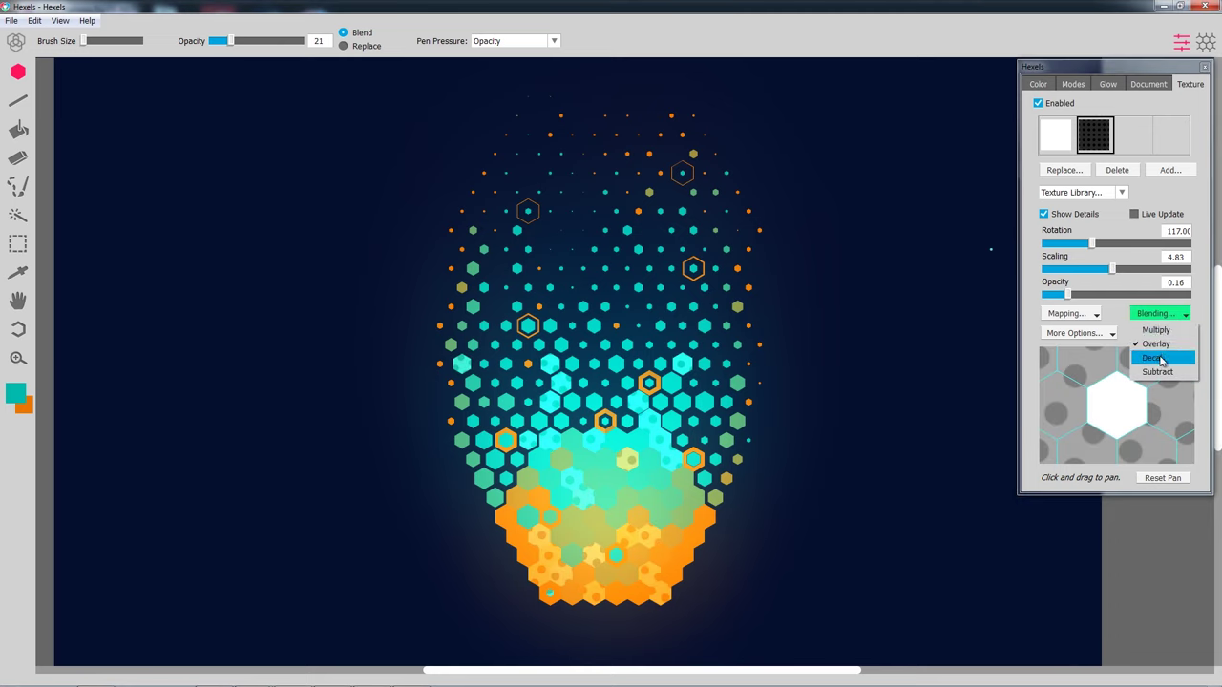
pyautogui.click(1159, 355)
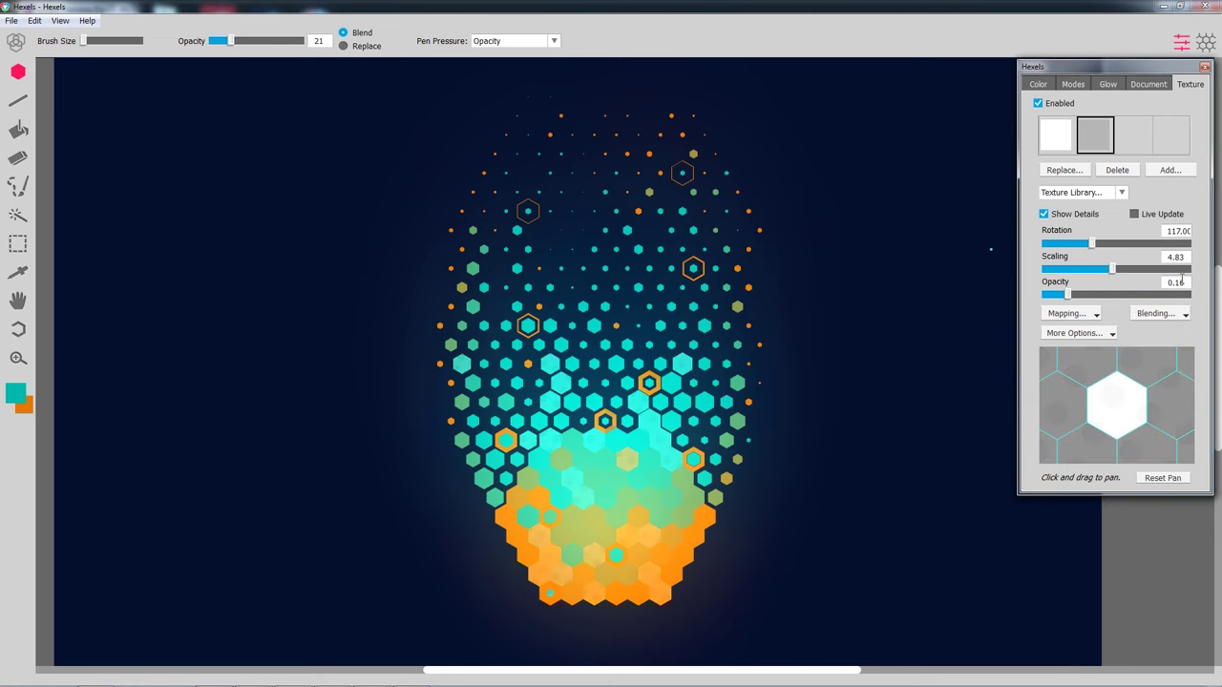
pyautogui.click(1171, 329)
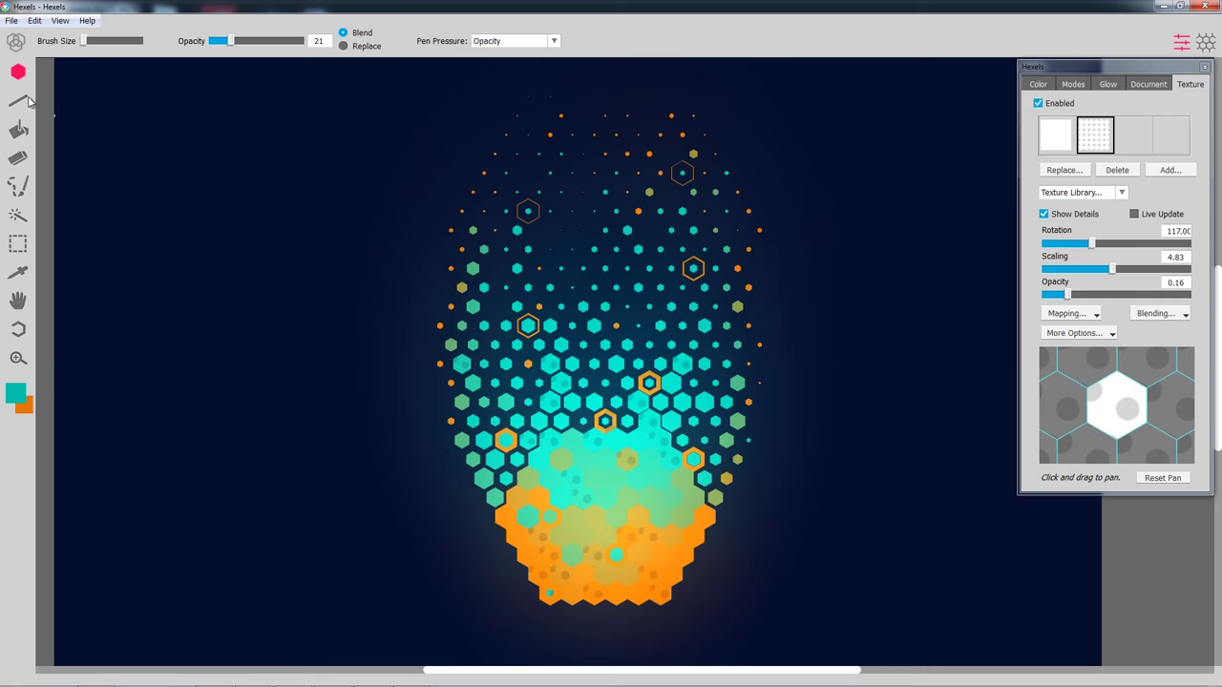
# Start exporting the document as a PNG image in the Hexels Art folder.
pyautogui.click(13, 21)
pyautogui.click(56, 128)
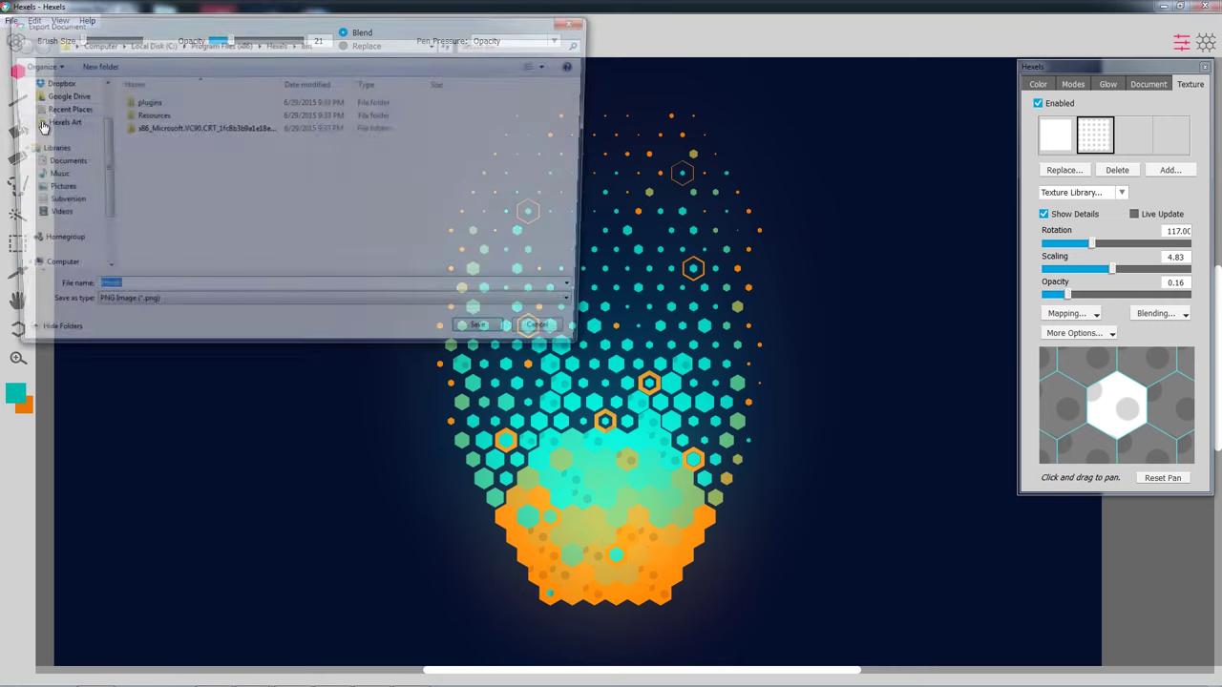
pyautogui.click(43, 122)
pyautogui.press('Return')
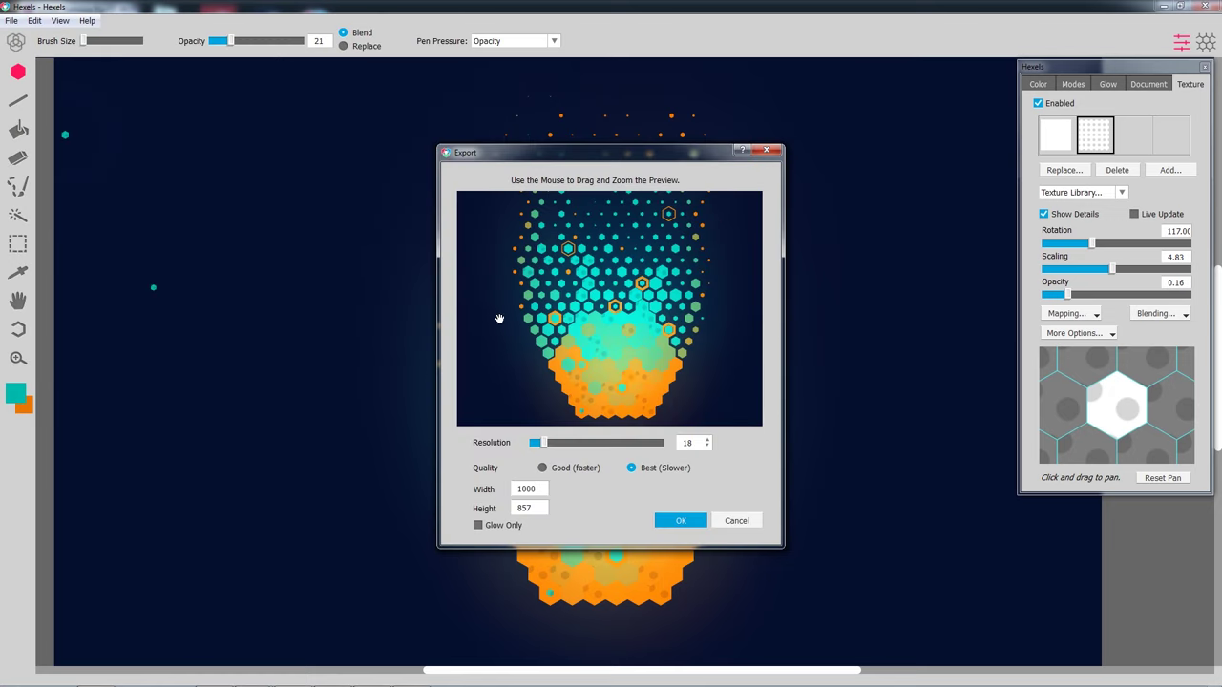
# Try an export resolution of 79, inspect the preview, set the resolution to 32, and enable Glow Only.
pyautogui.moveTo(543, 446); pyautogui.dragTo(582, 444)
pyautogui.moveTo(659, 377); pyautogui.dragTo(646, 318)
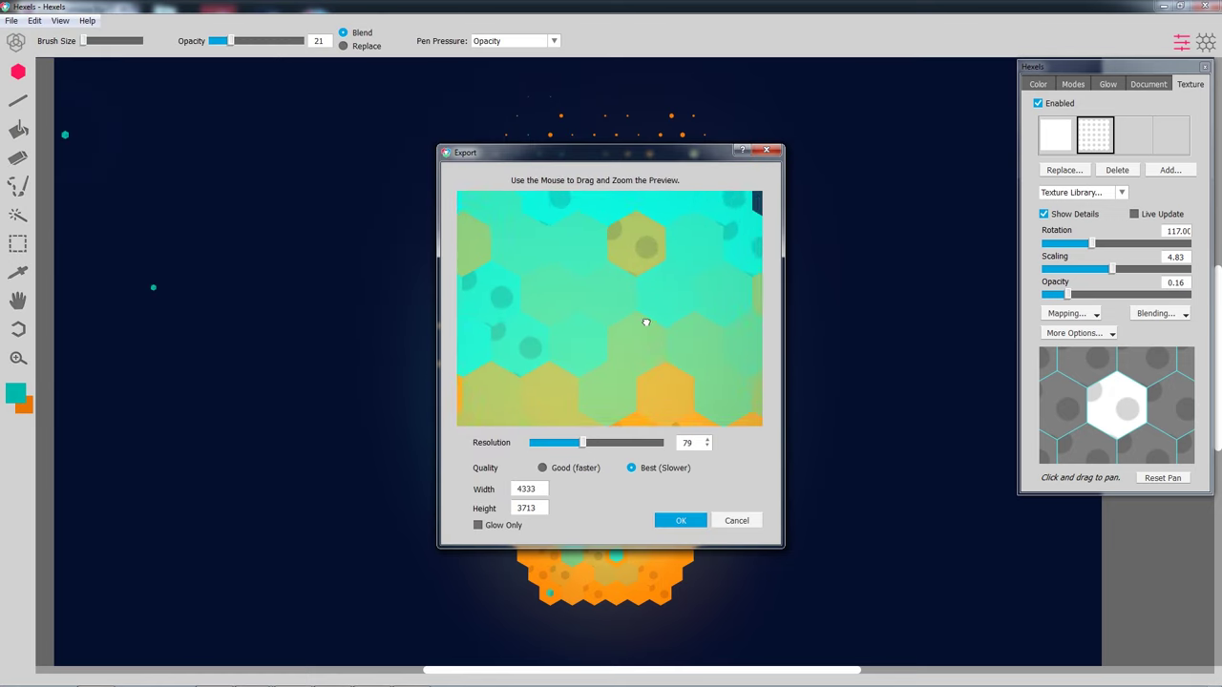
pyautogui.moveTo(590, 444); pyautogui.dragTo(552, 444)
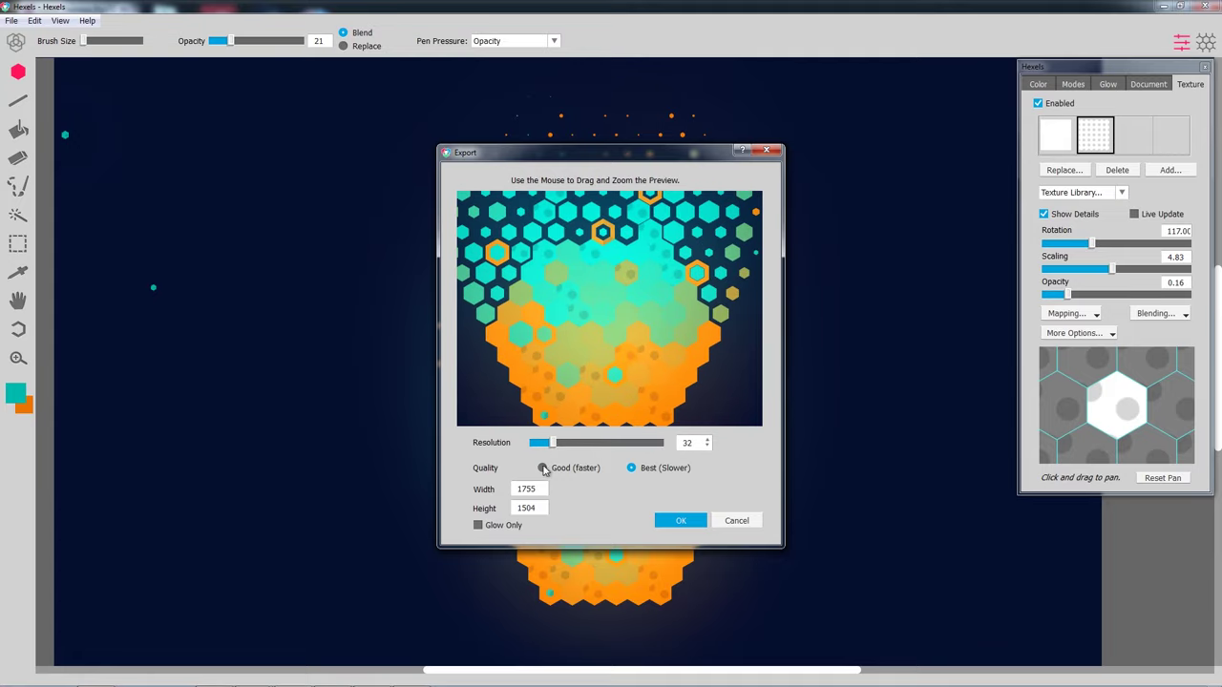
pyautogui.click(498, 527)
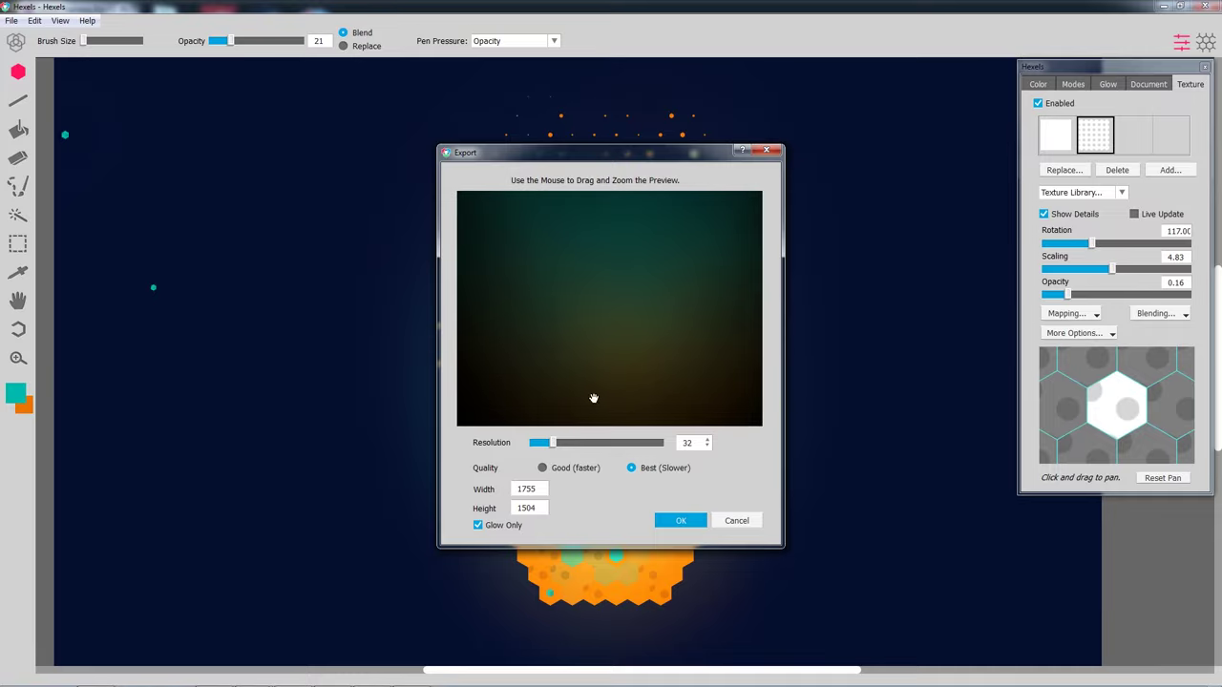